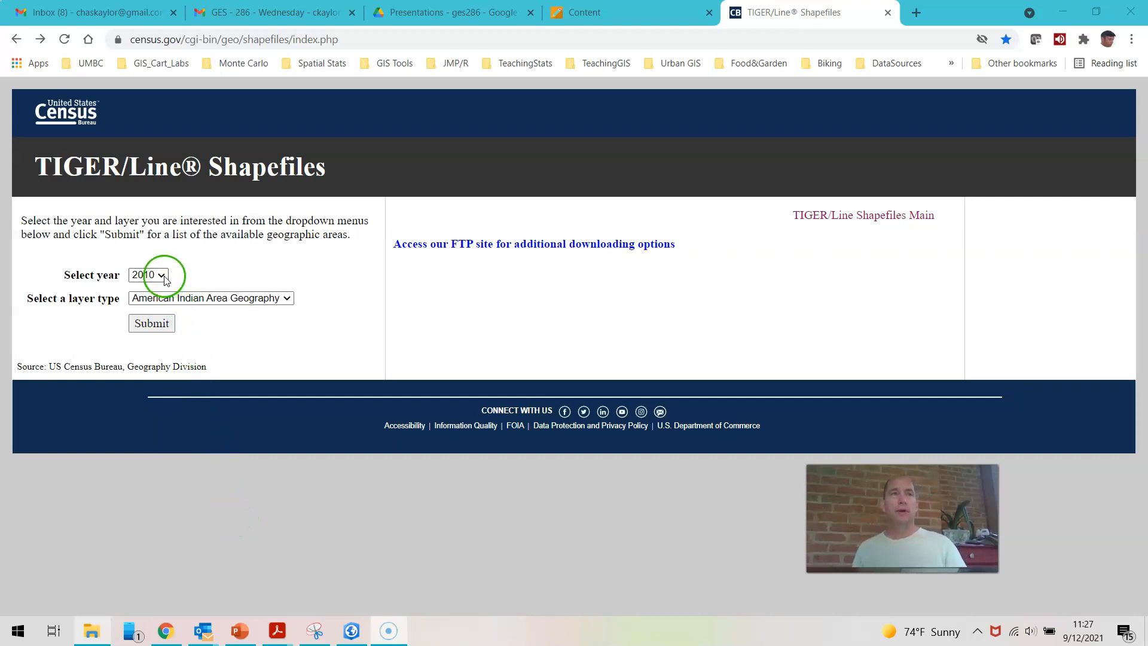
- Set the layer type to Census Tracts for year 2010 and submit the TIGER/Line shapefile request
{"action": "left_click", "coordinate": [178, 299]}
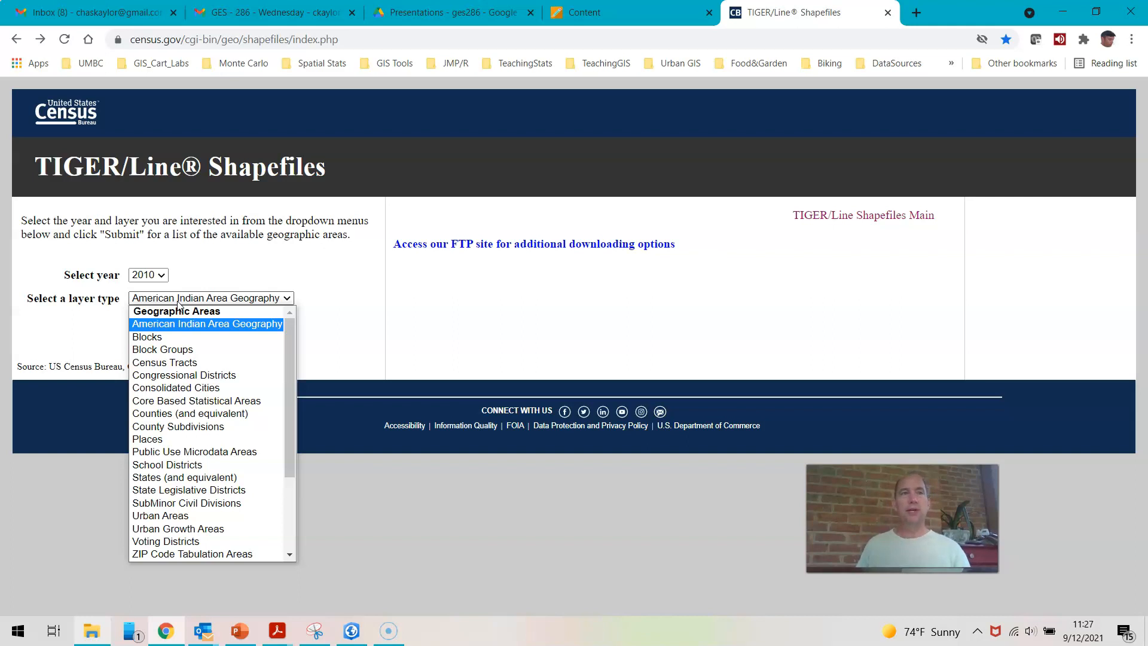
{"action": "left_click", "coordinate": [202, 364]}
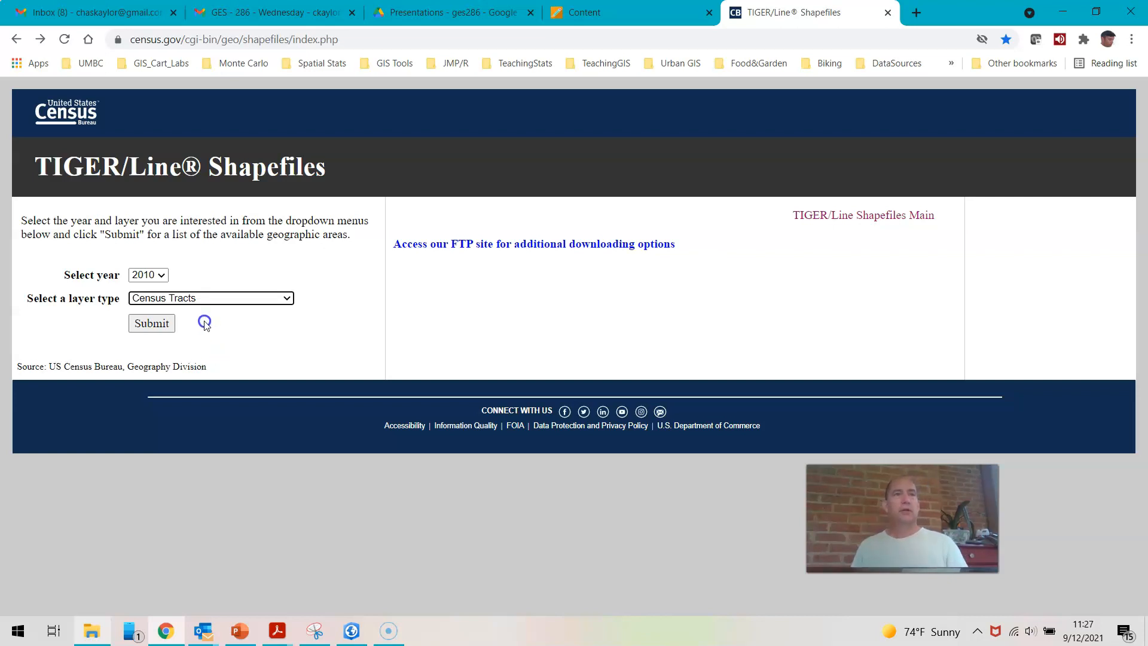
{"action": "left_click", "coordinate": [160, 325]}
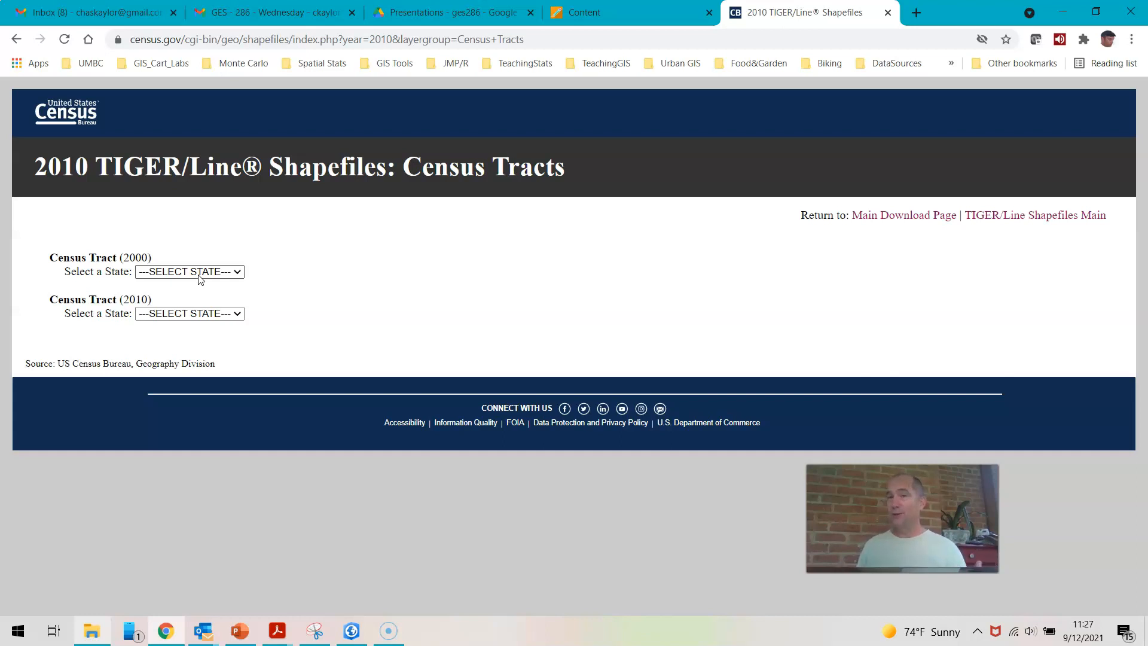
- Choose Maryland as the state and Baltimore County as the county for the 2010 census tracts
{"action": "left_click", "coordinate": [199, 317]}
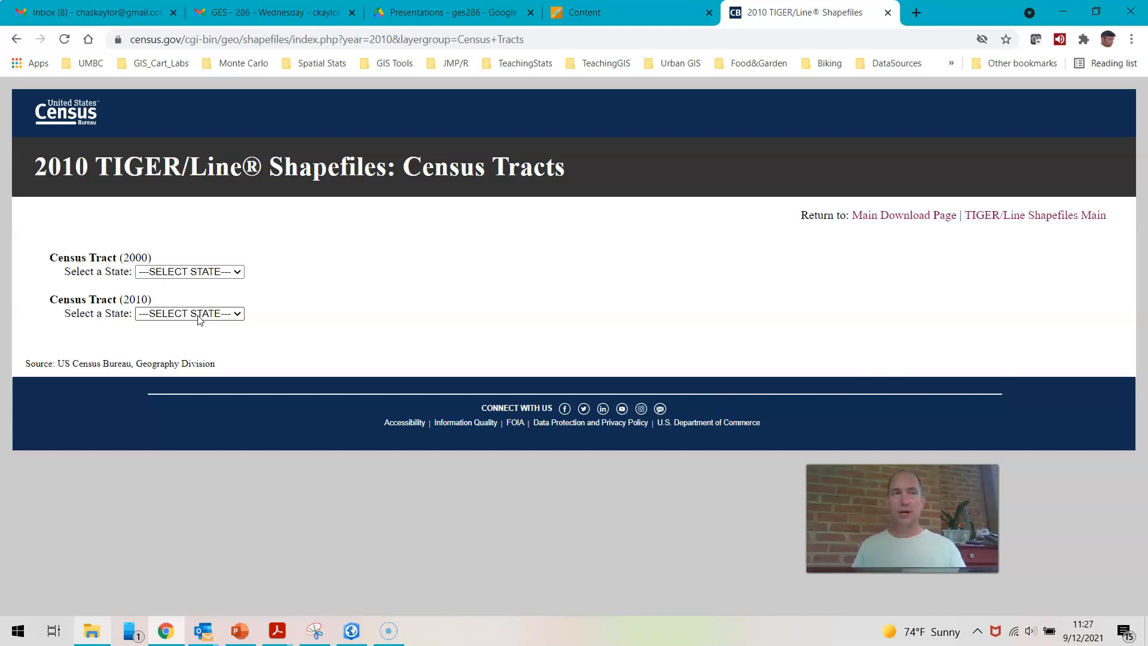
{"action": "left_click", "coordinate": [199, 317]}
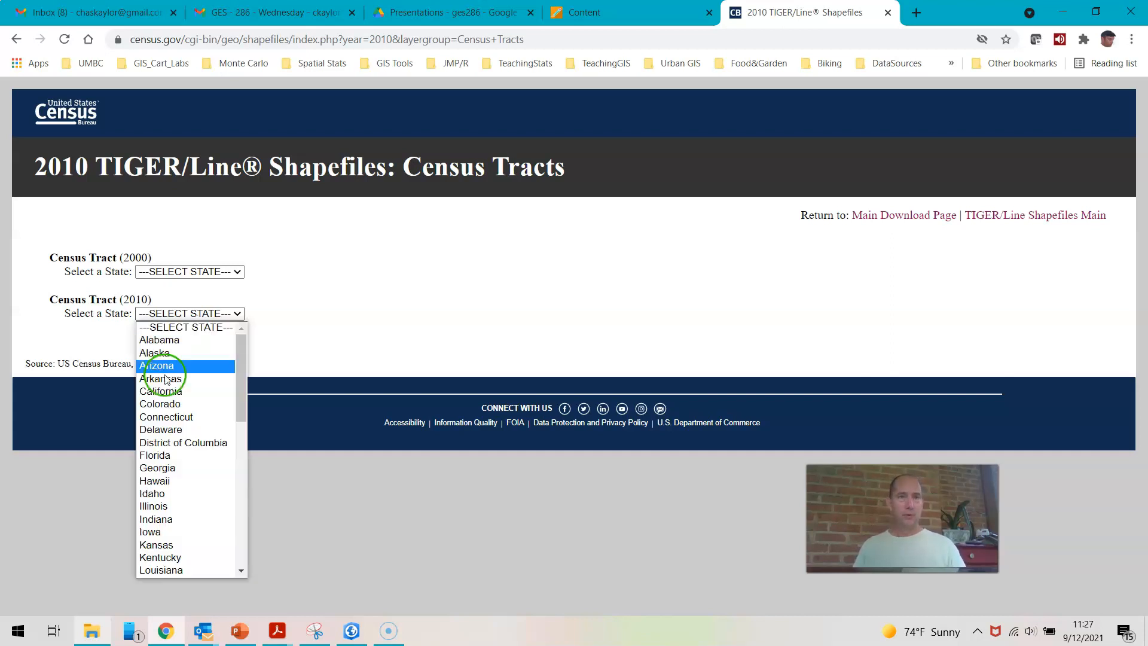
{"action": "scroll", "coordinate": [151, 462], "scroll_direction": "down", "scroll_amount": 3}
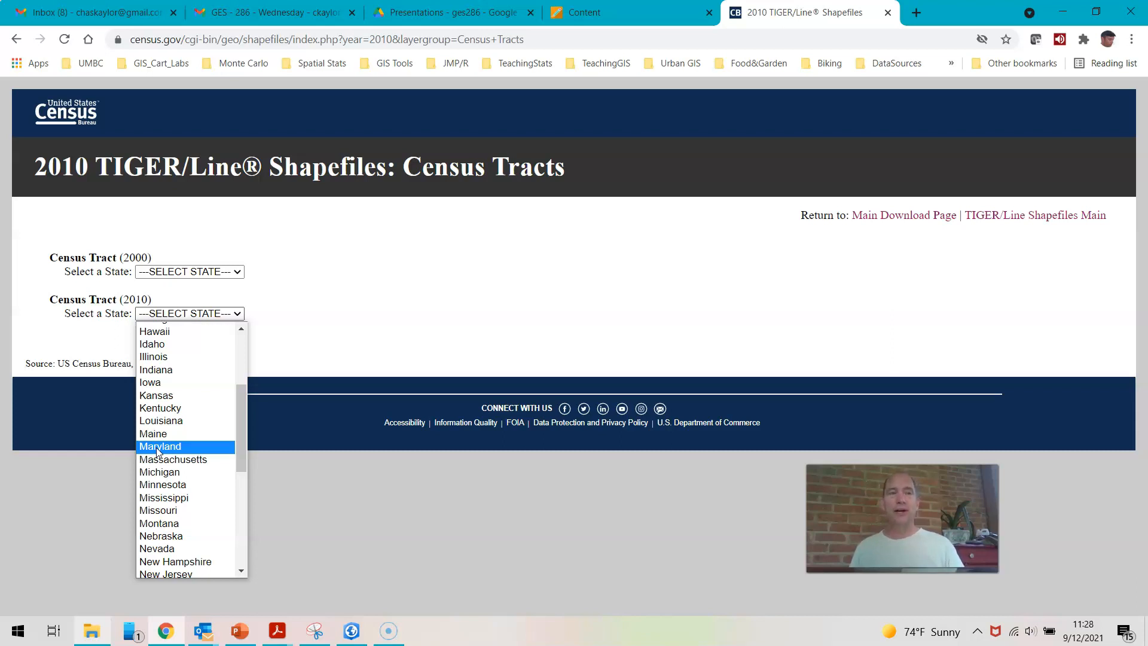
{"action": "left_click", "coordinate": [158, 448]}
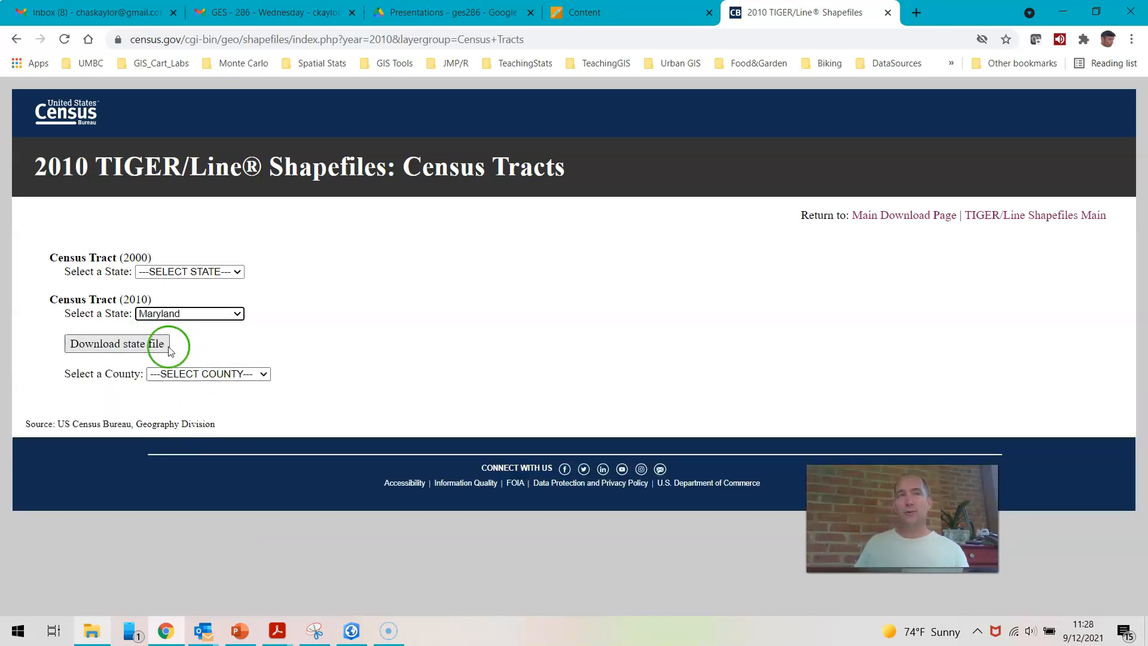
{"action": "left_click", "coordinate": [221, 375]}
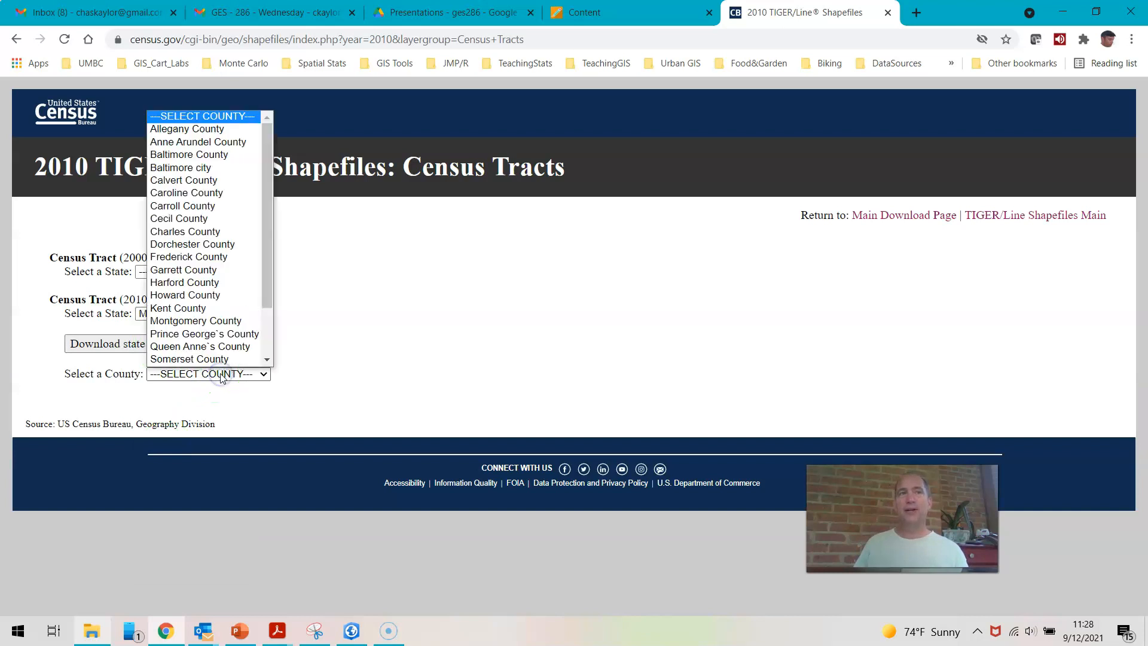
{"action": "left_click", "coordinate": [219, 154]}
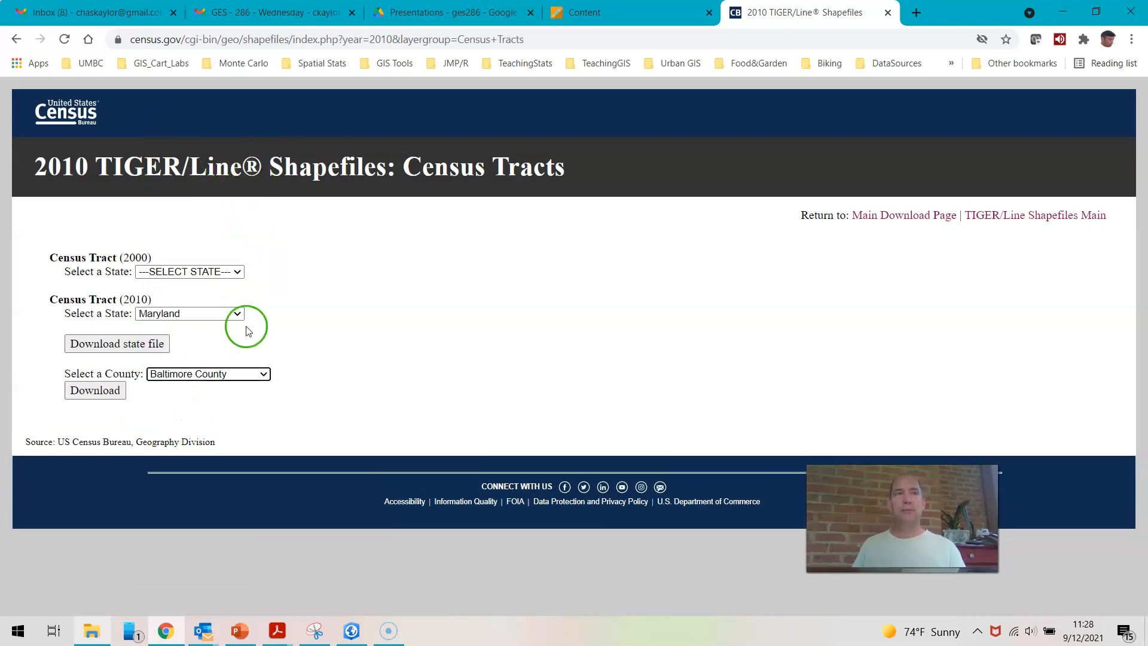
- Download the Baltimore County tract archive tl_2010_24005_tract10.zip into the Downloads folder
{"action": "left_click", "coordinate": [114, 396]}
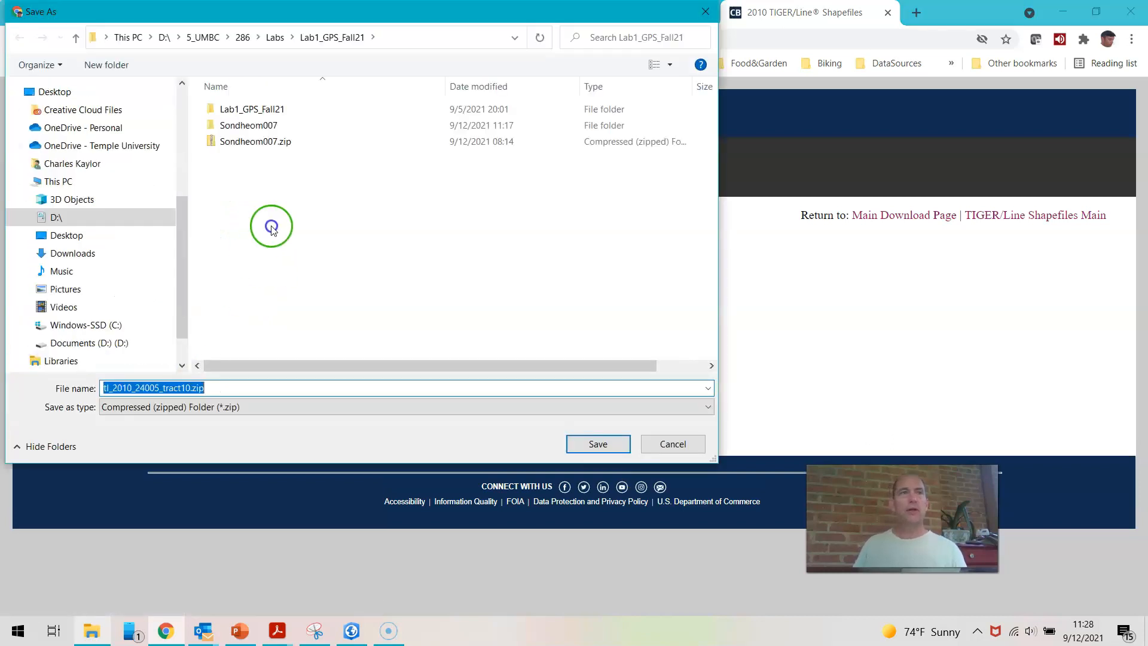
{"action": "left_click", "coordinate": [69, 255]}
{"action": "left_click", "coordinate": [516, 390]}
{"action": "left_click", "coordinate": [589, 444]}
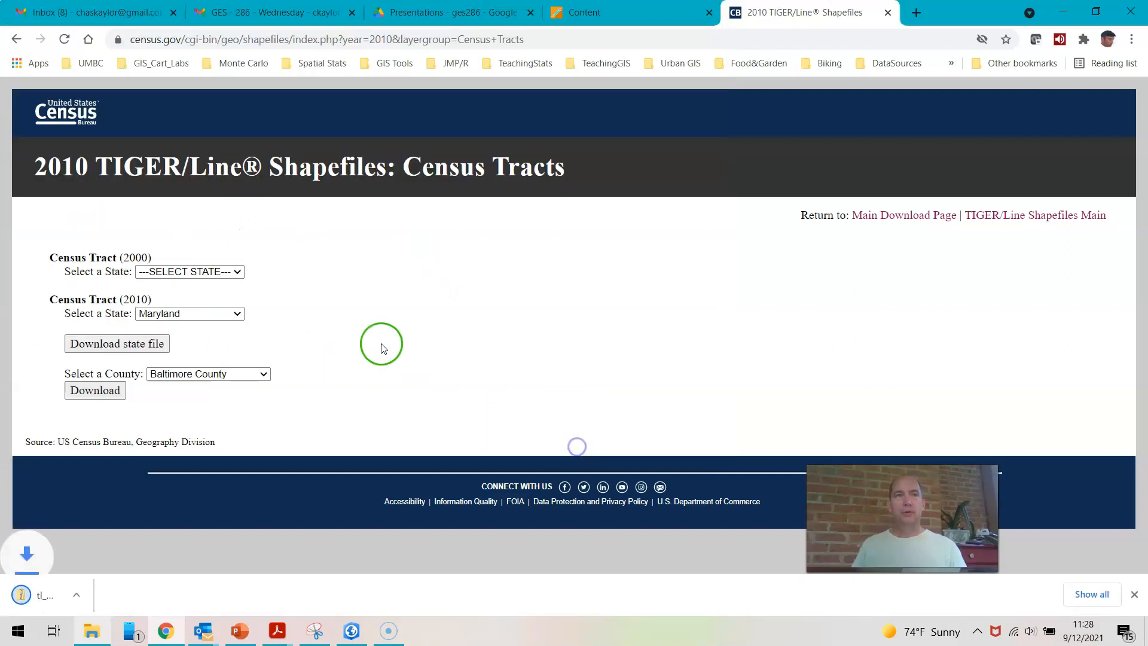
- Download the 2010 census tracts for Baltimore city as tl_2010_24510_tract10.zip into the Downloads folder
{"action": "left_click", "coordinate": [245, 379]}
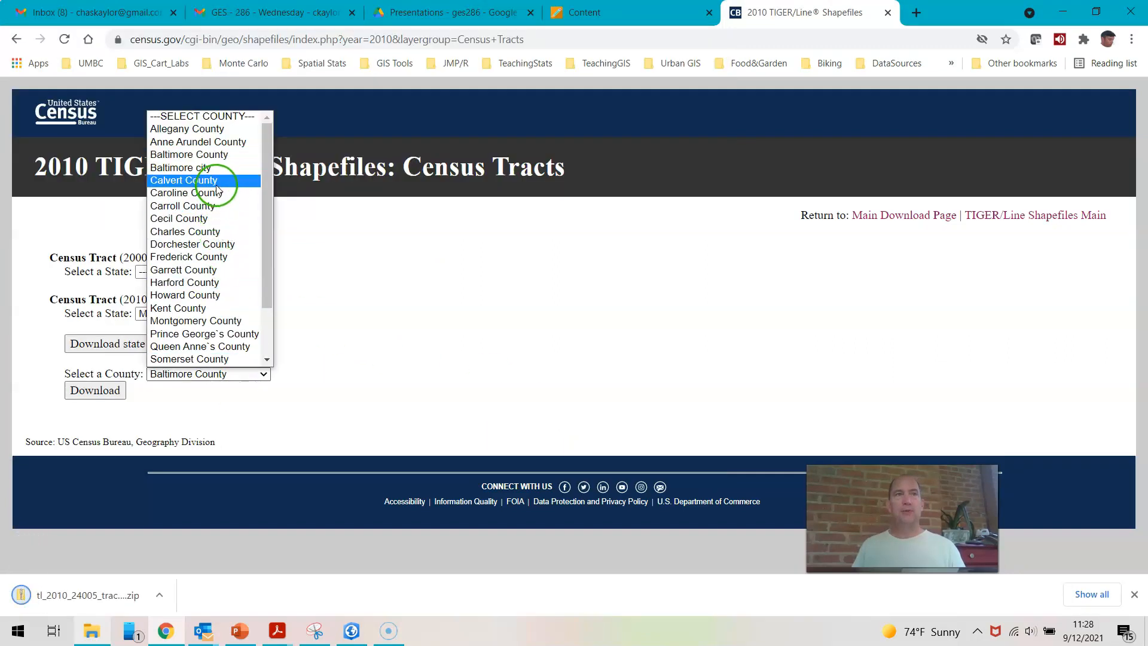
{"action": "left_click", "coordinate": [215, 169]}
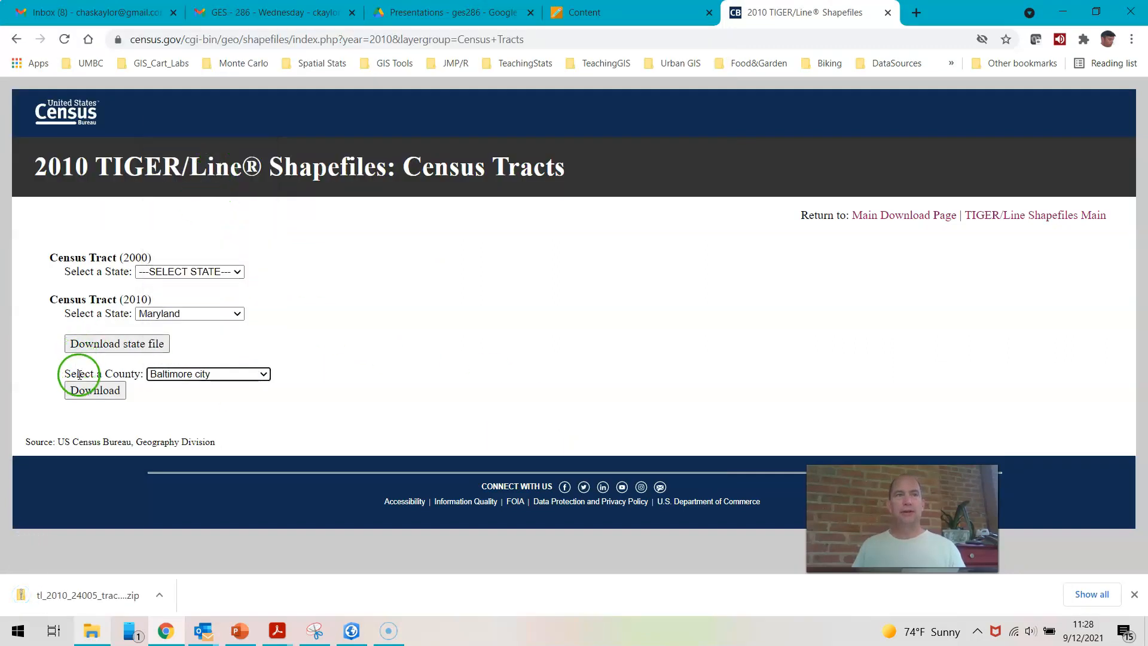
{"action": "left_click", "coordinate": [96, 390]}
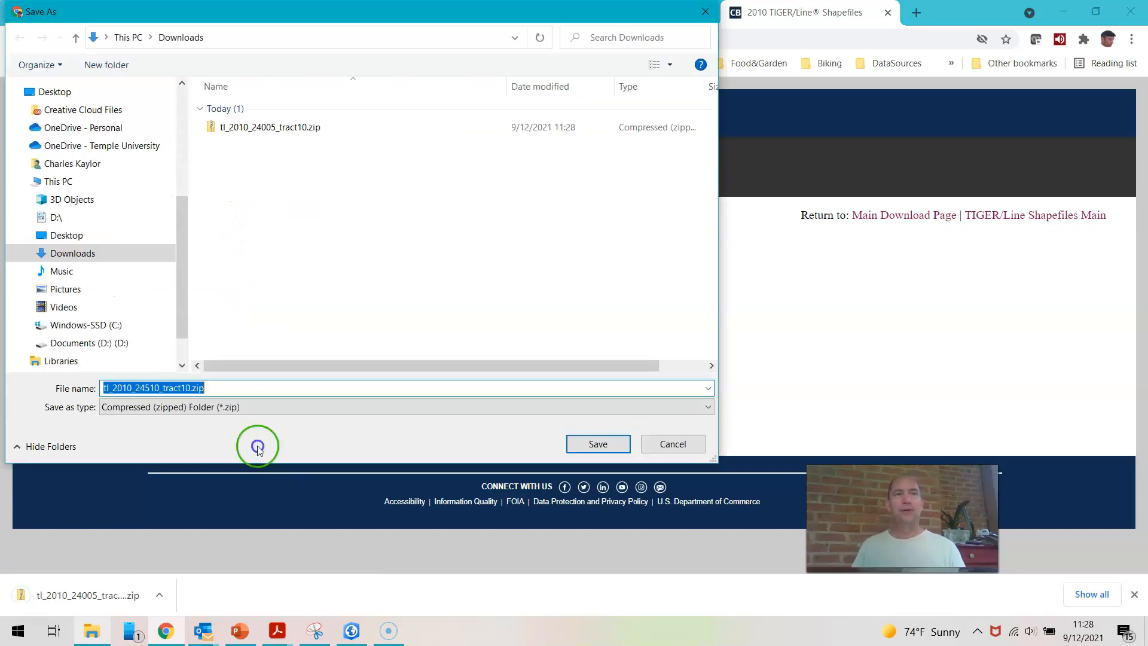
{"action": "left_click", "coordinate": [599, 441]}
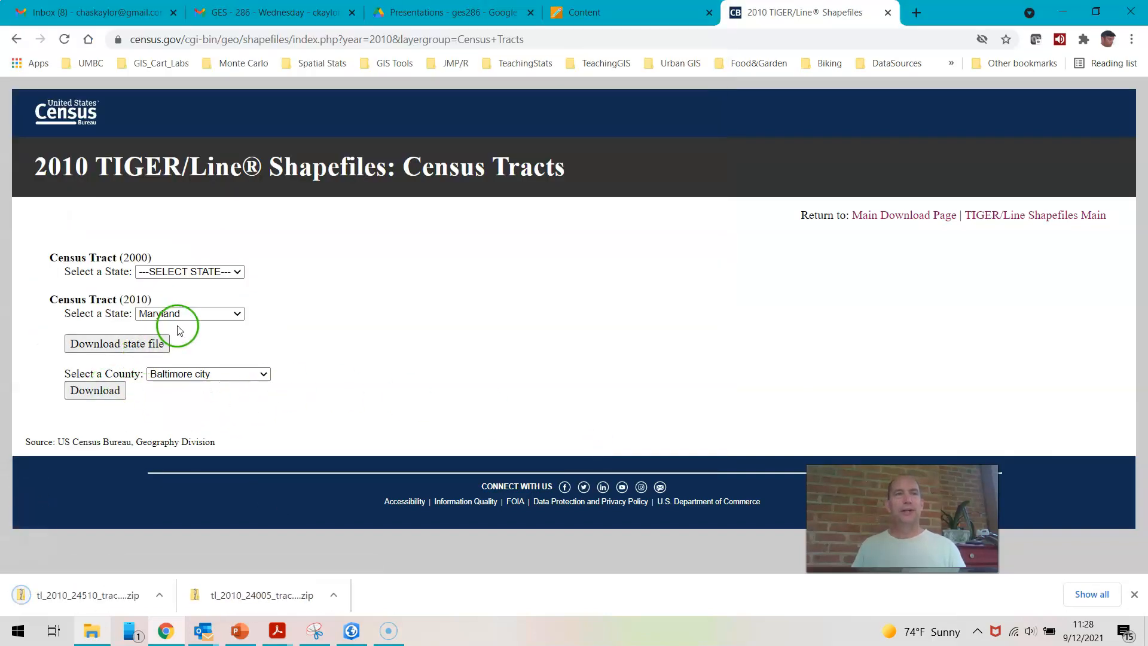
- Download the 2010 census tracts for Howard County as tl_2010_24027_tract10.zip into the Downloads folder
{"action": "left_click", "coordinate": [235, 376]}
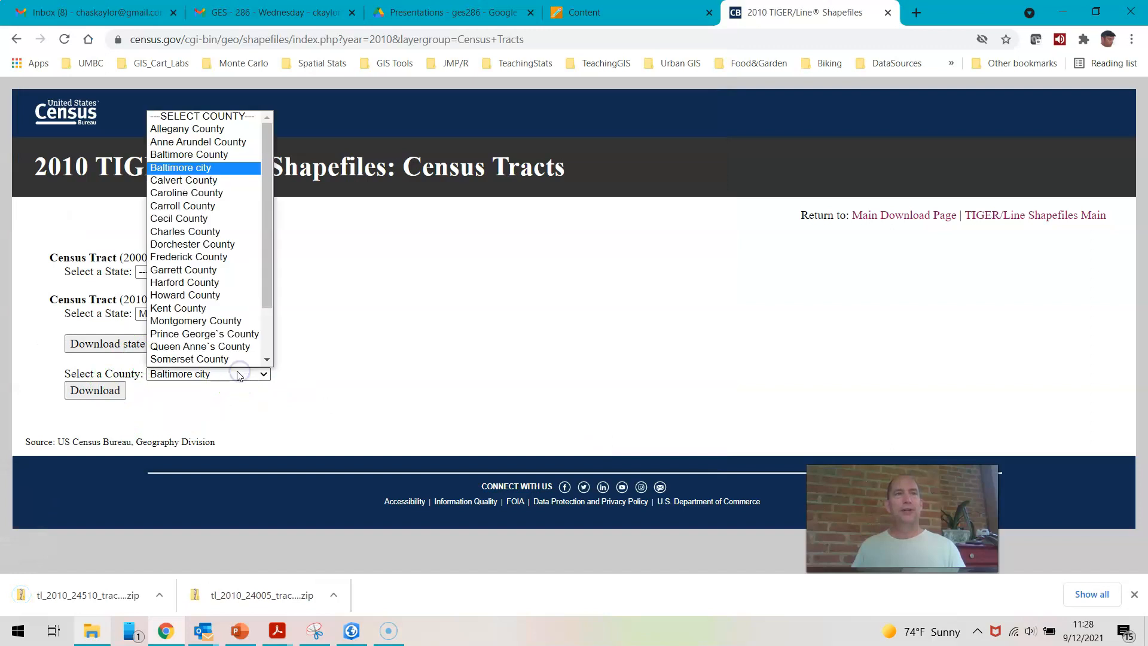
{"action": "left_click", "coordinate": [239, 296]}
{"action": "left_click", "coordinate": [113, 386]}
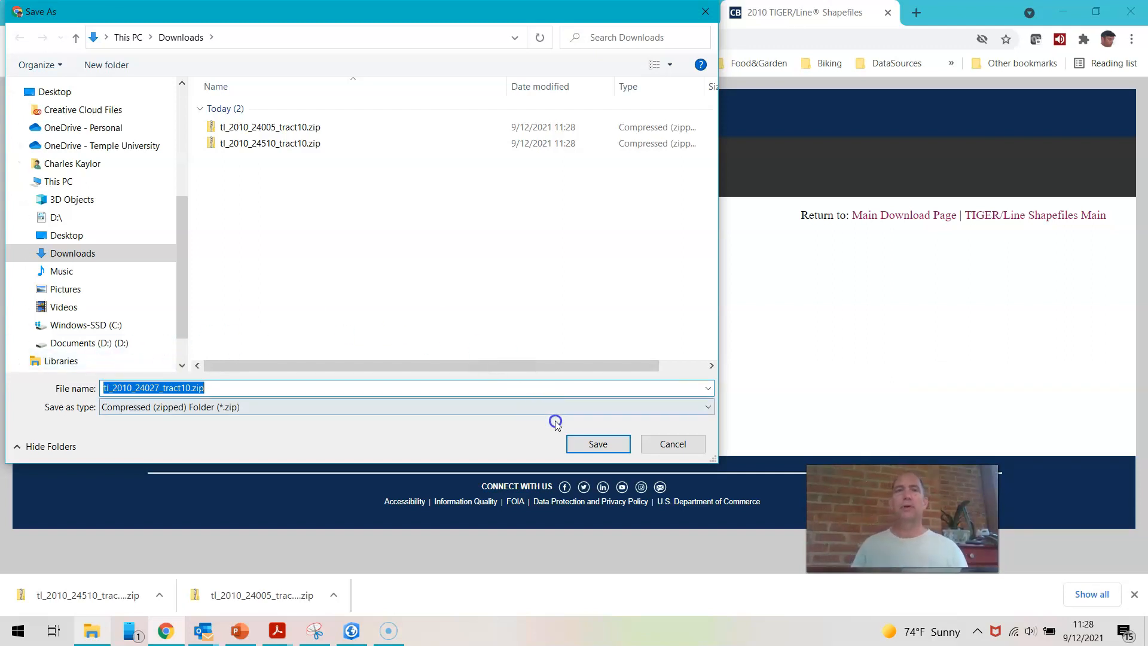
{"action": "left_click", "coordinate": [610, 449]}
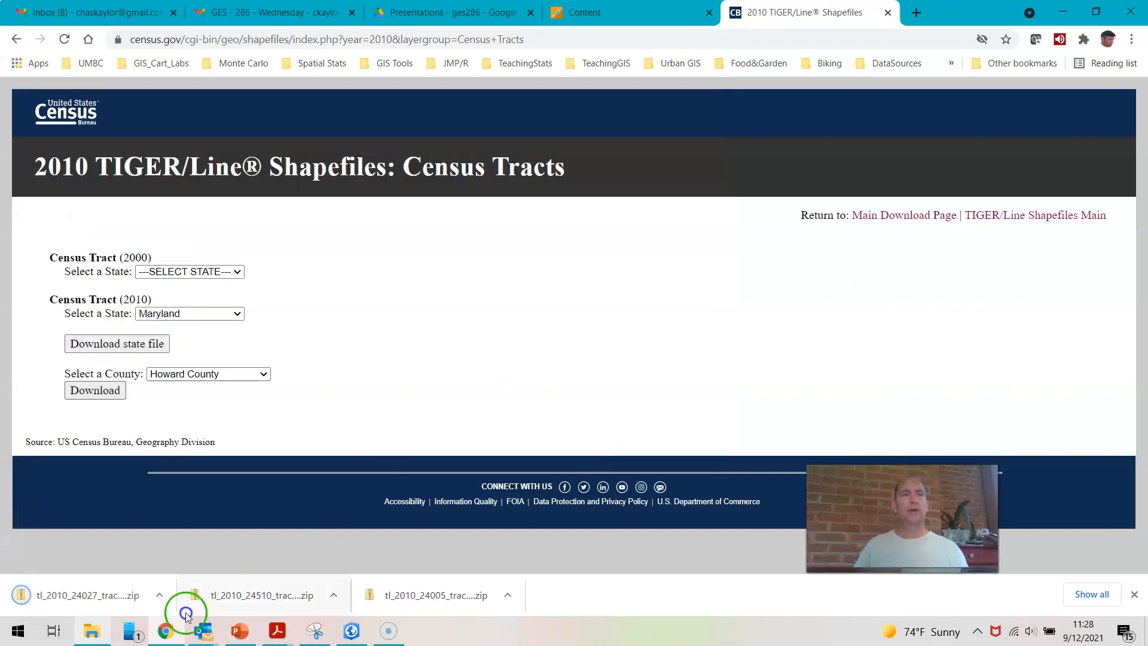
- Switch to File Explorer and open the tl_2010_24005_tract10.zip archive in the Downloads folder
{"action": "left_click", "coordinate": [89, 633]}
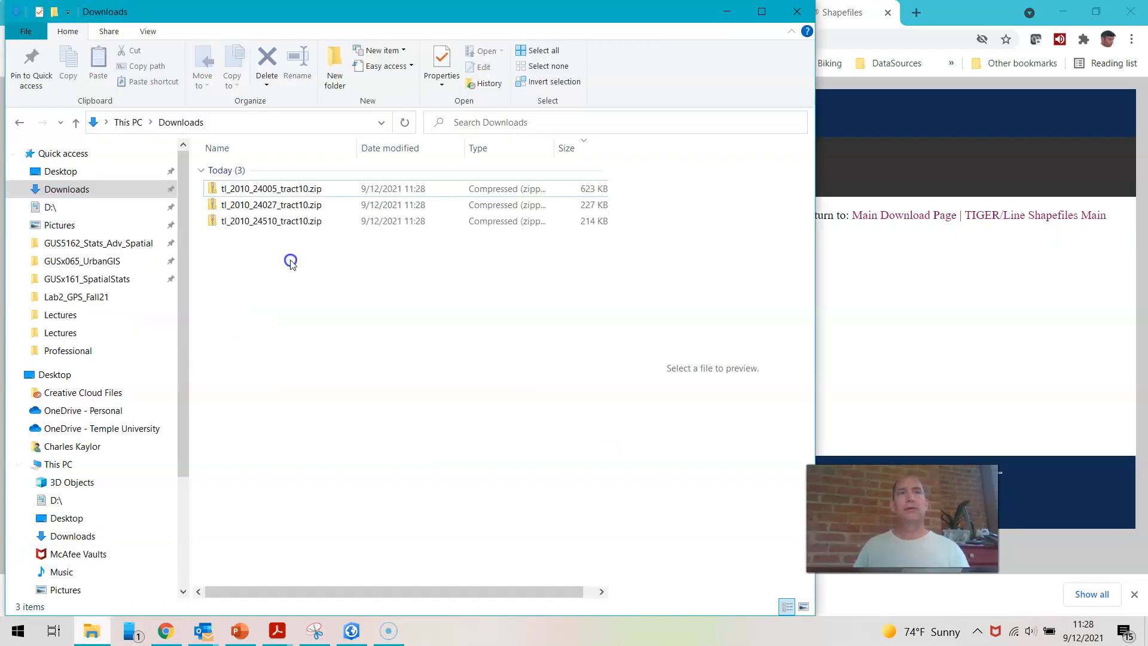
{"action": "left_click", "coordinate": [295, 191]}
{"action": "double_click", "coordinate": [296, 189]}
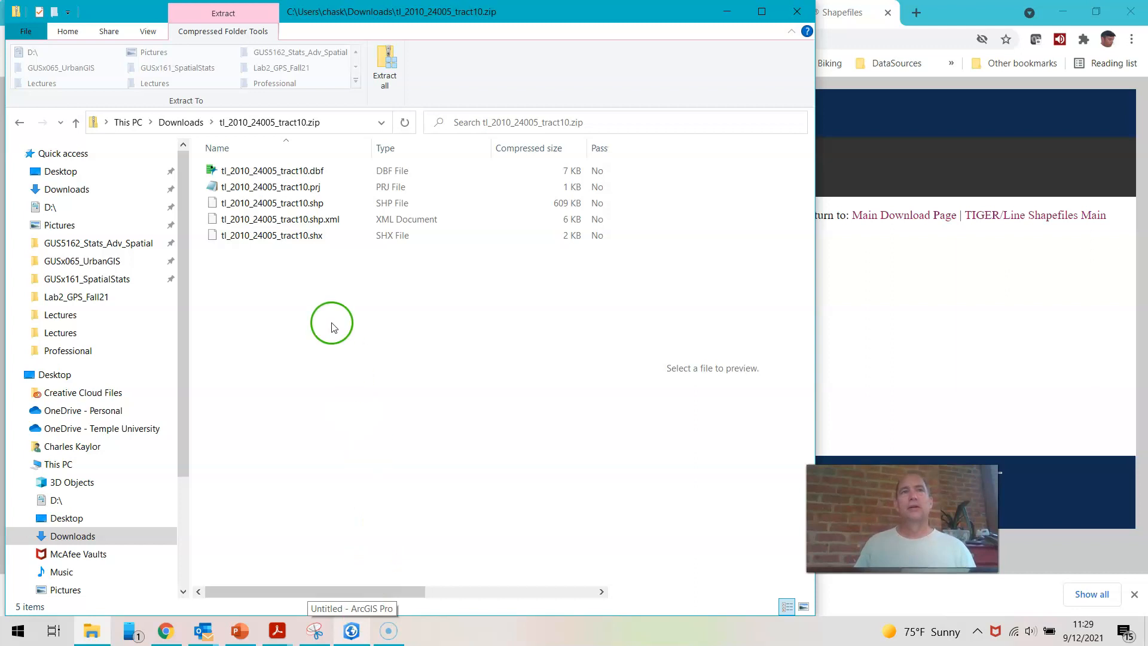
- Examine the shapefile's component files in the archive, selecting the .shp, .dbf and .shx files together
{"action": "left_click", "coordinate": [313, 208]}
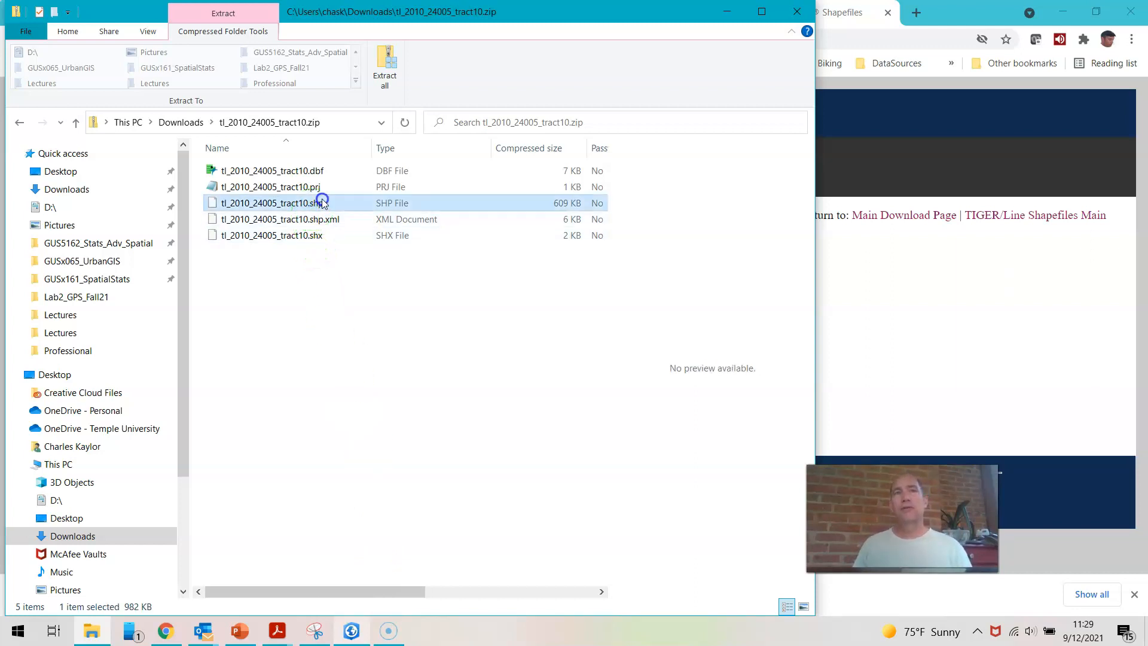
{"action": "left_click", "coordinate": [323, 180], "text": "ctrl"}
{"action": "left_click", "coordinate": [312, 237], "text": "ctrl"}
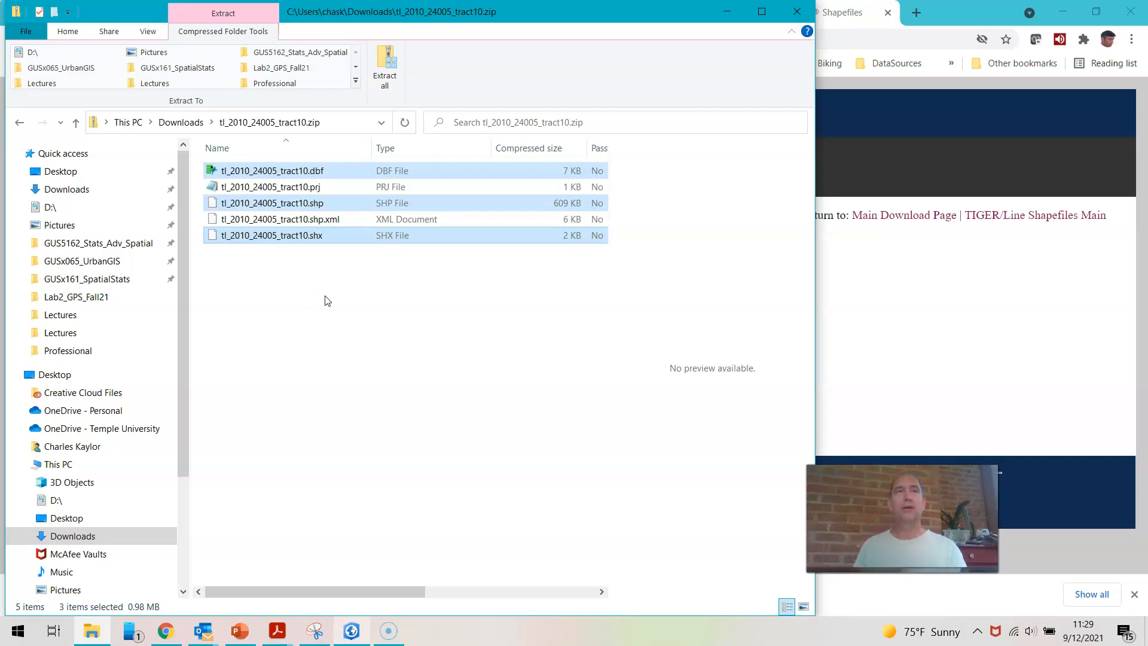
{"action": "left_click", "coordinate": [309, 237]}
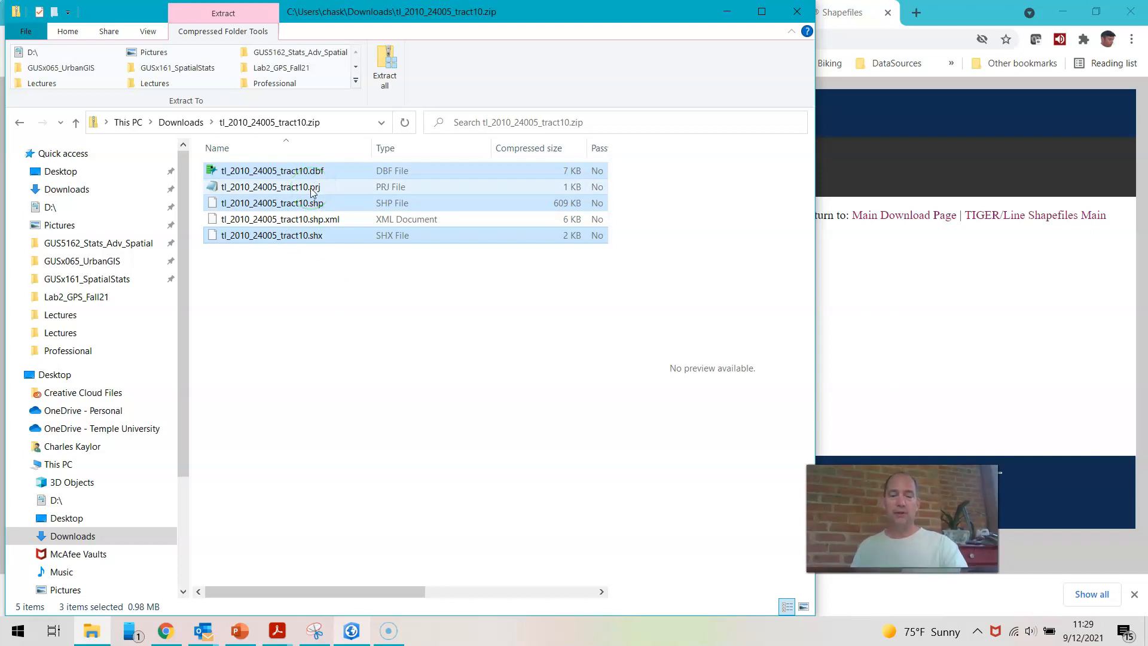
{"action": "left_click", "coordinate": [328, 220]}
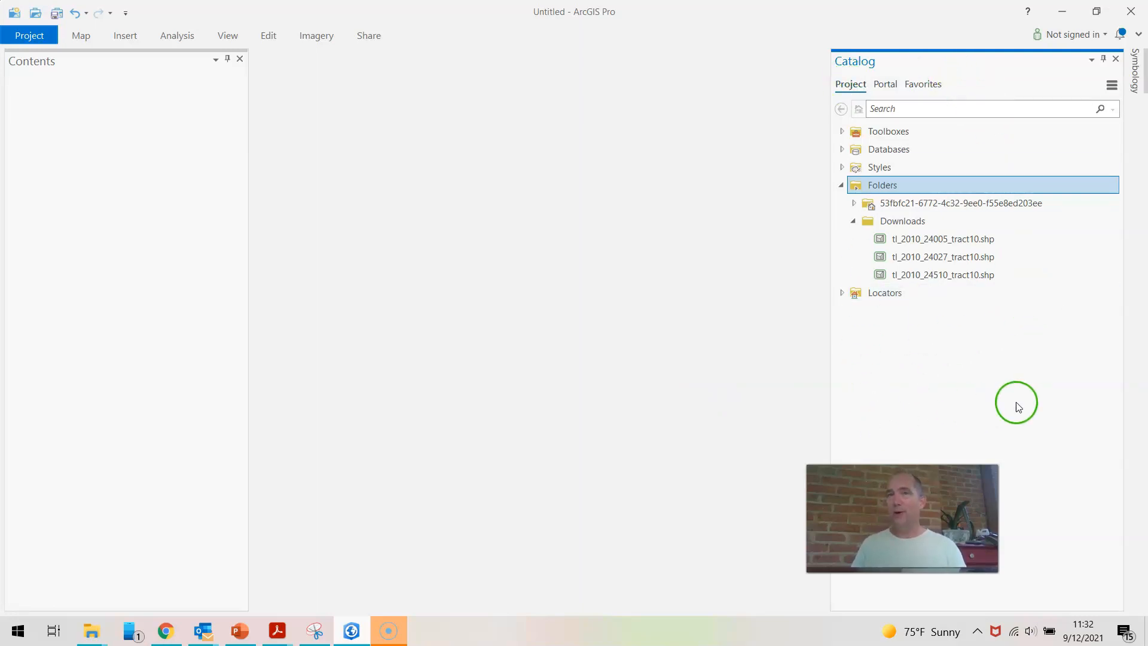
- Switch to ArcGIS Pro and open a Catalog View for the project
{"action": "mouse_move", "coordinate": [924, 229]}
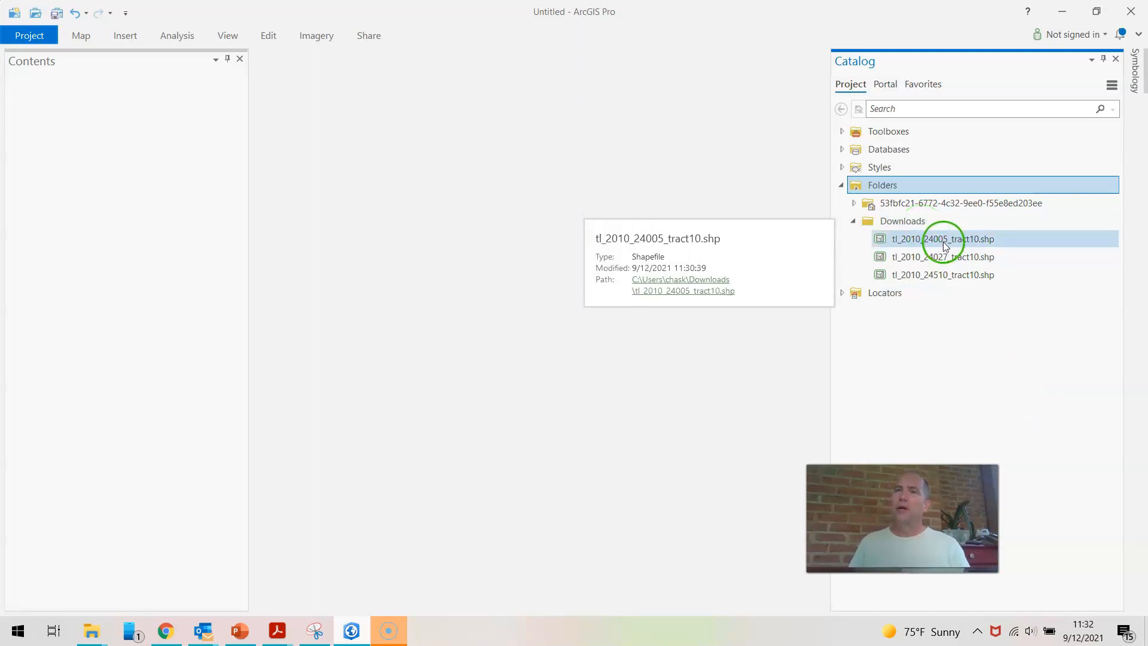
{"action": "mouse_move", "coordinate": [953, 272]}
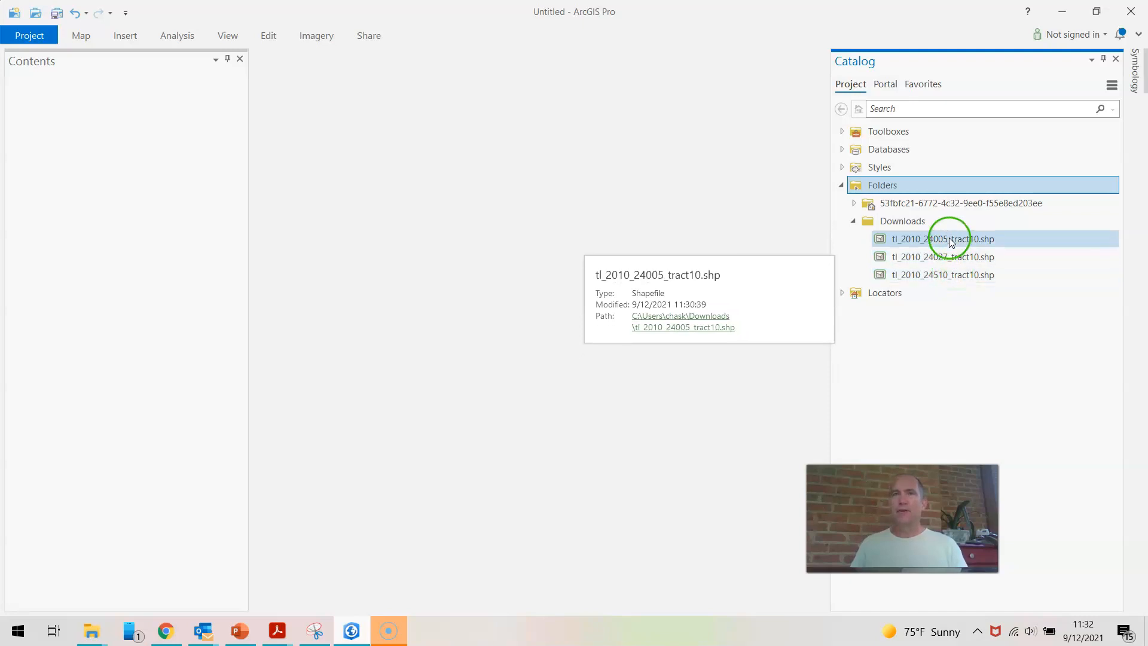
{"action": "left_click", "coordinate": [226, 36]}
{"action": "left_click", "coordinate": [212, 82]}
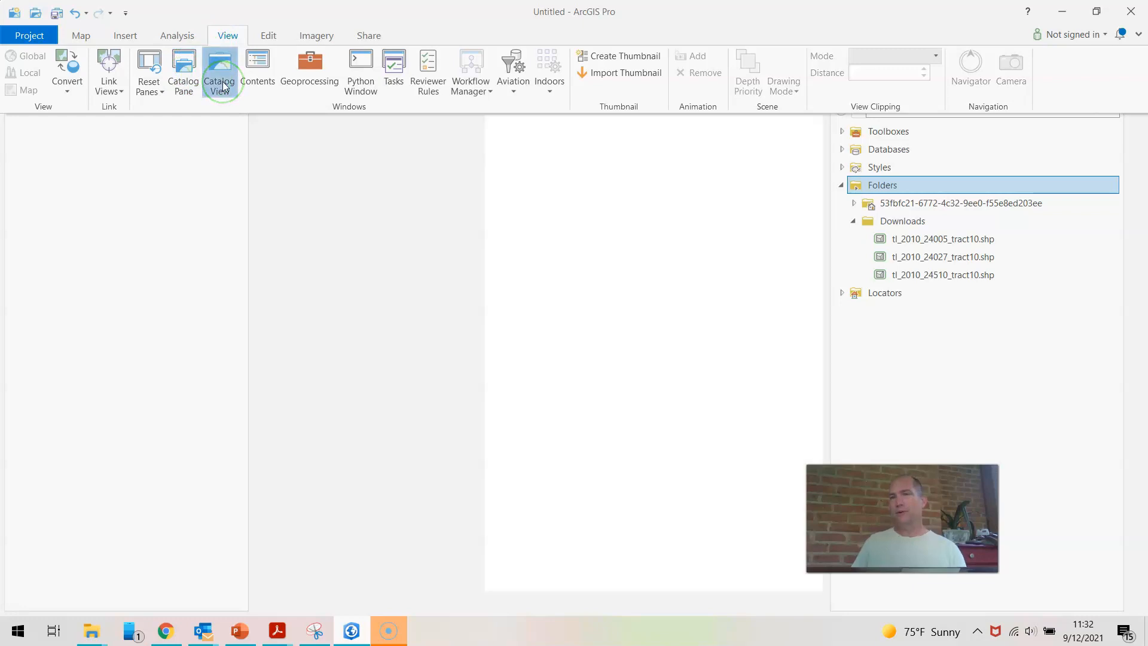
{"action": "left_click", "coordinate": [203, 83]}
- Browse to the Downloads folder connection under the project's Folders in the catalog view
{"action": "left_click", "coordinate": [301, 188]}
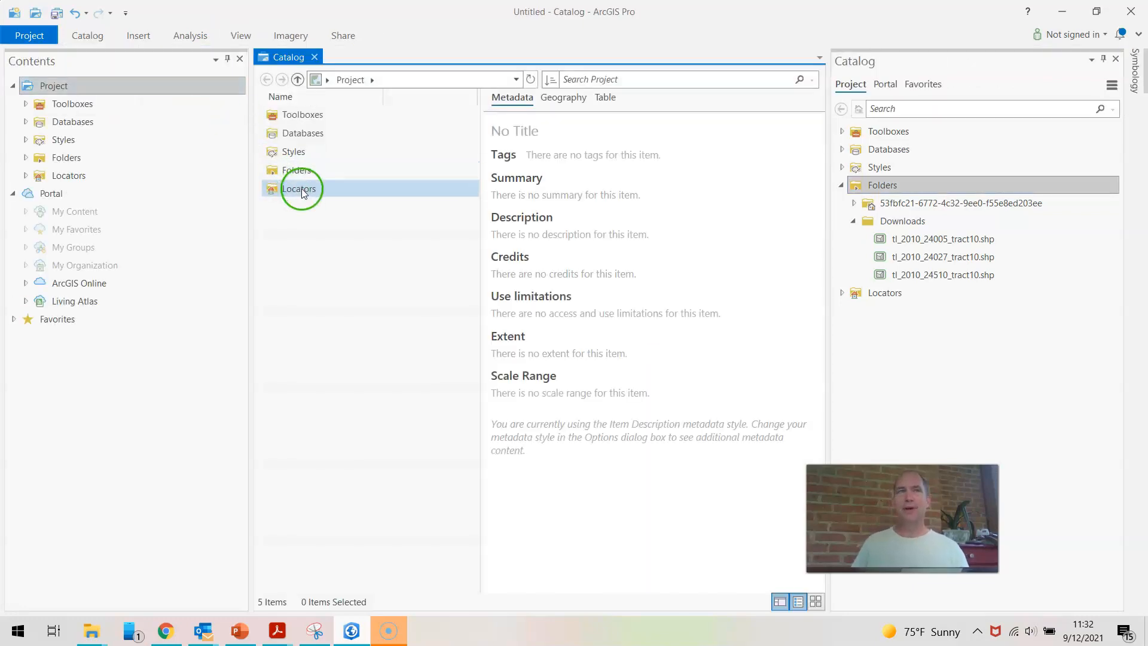
{"action": "left_click", "coordinate": [293, 171]}
{"action": "double_click", "coordinate": [293, 171]}
{"action": "double_click", "coordinate": [288, 133]}
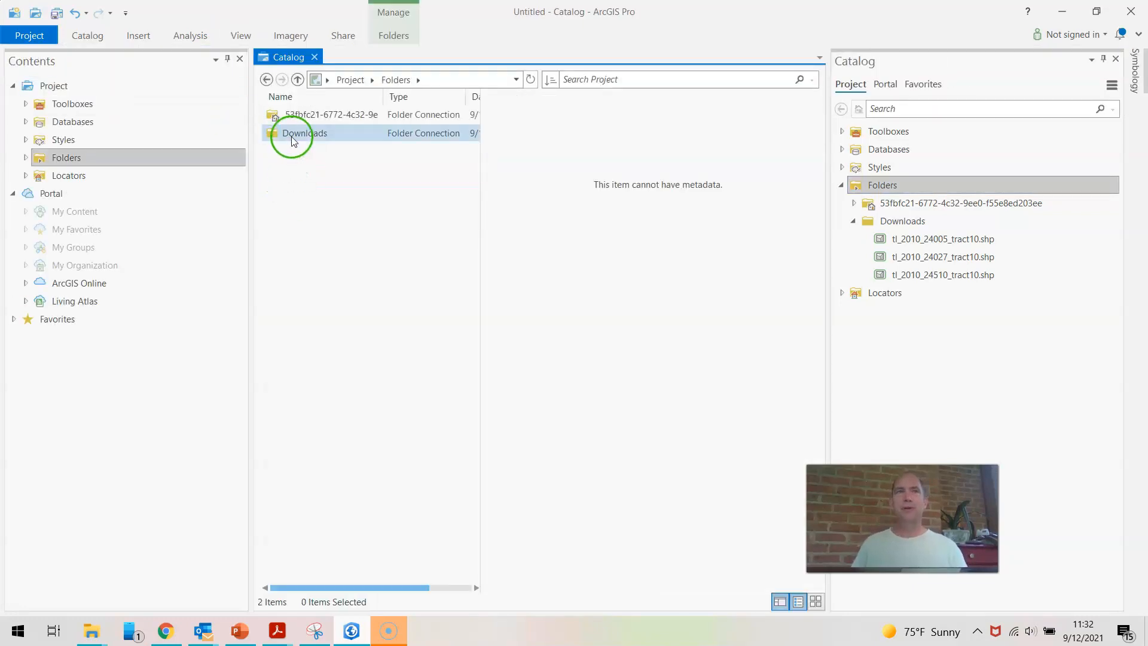
- Preview the geography of the tl_2010_24005, tl_2010_24027 and tl_2010_24510 tract shapefiles one after another
{"action": "left_click", "coordinate": [294, 115]}
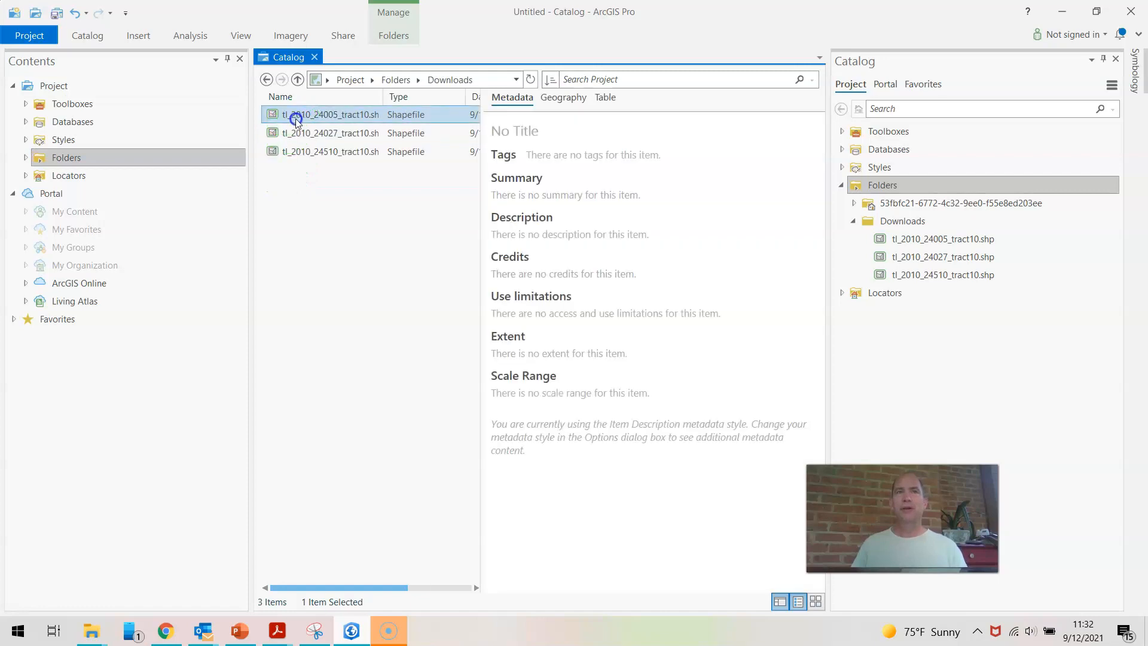
{"action": "left_click", "coordinate": [561, 99]}
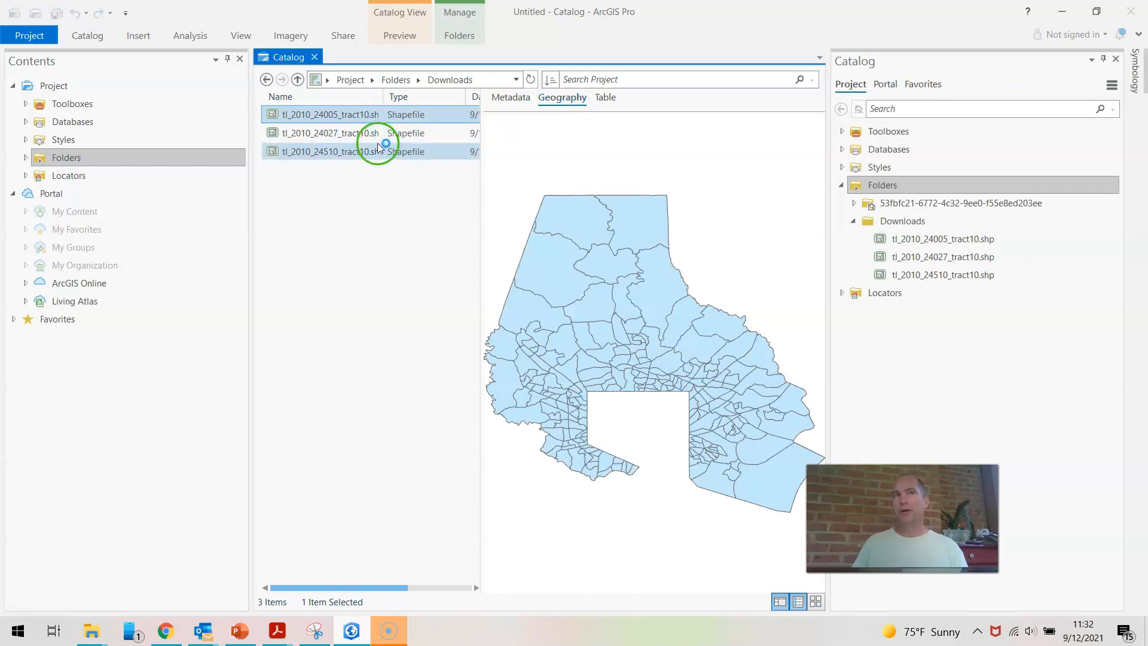
{"action": "left_click", "coordinate": [355, 134]}
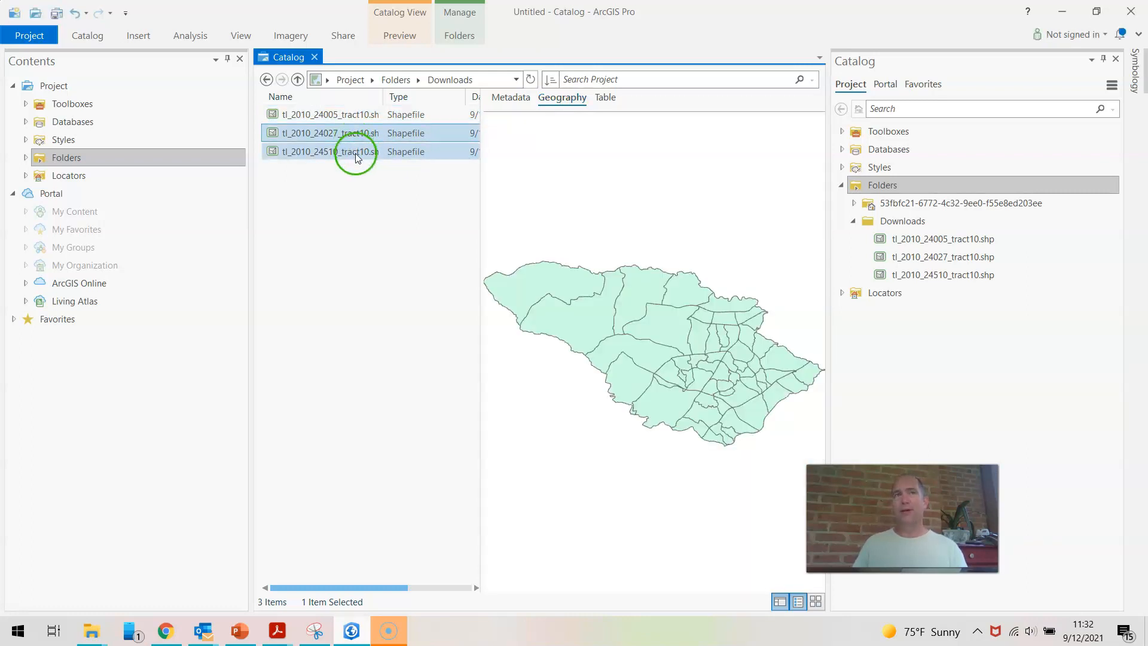
{"action": "left_click", "coordinate": [355, 153]}
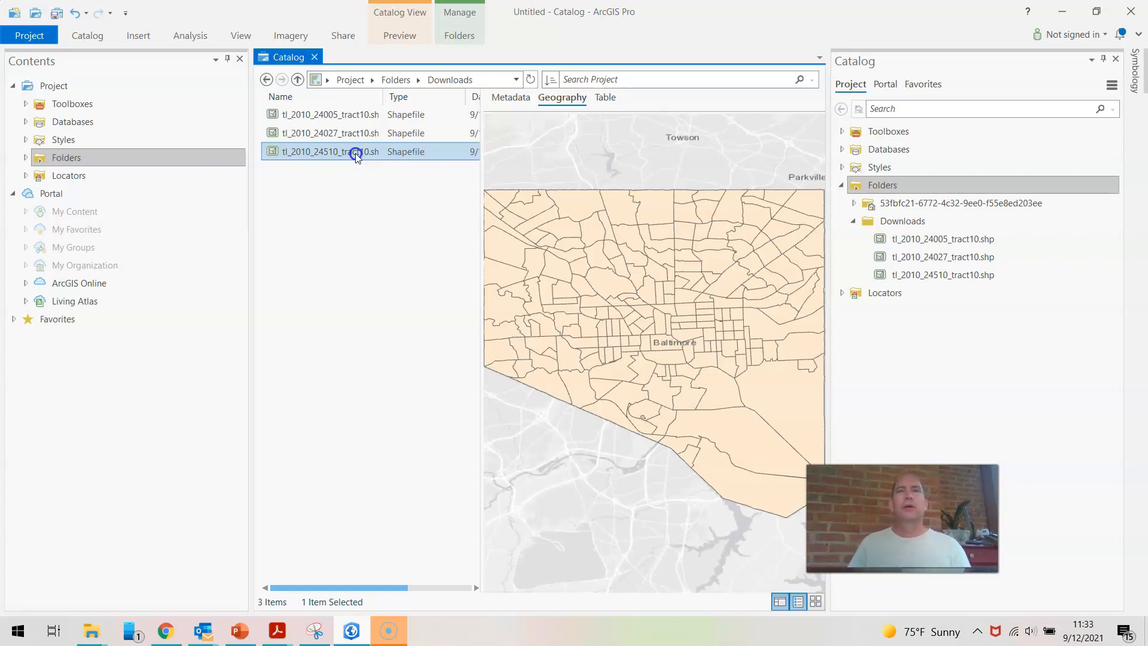
- Display the attribute table of tl_2010_24510_tract10.shp and widen the catalog view to show more columns
{"action": "left_click", "coordinate": [616, 102]}
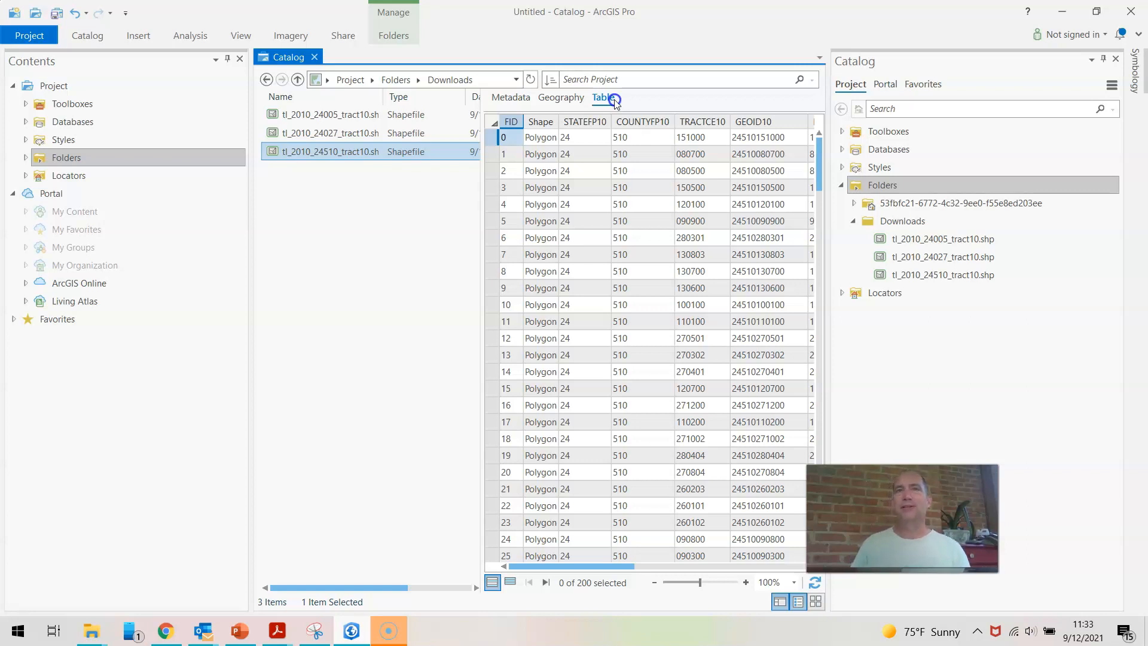
{"action": "left_click_drag", "start_coordinate": [828, 225], "coordinate": [952, 225]}
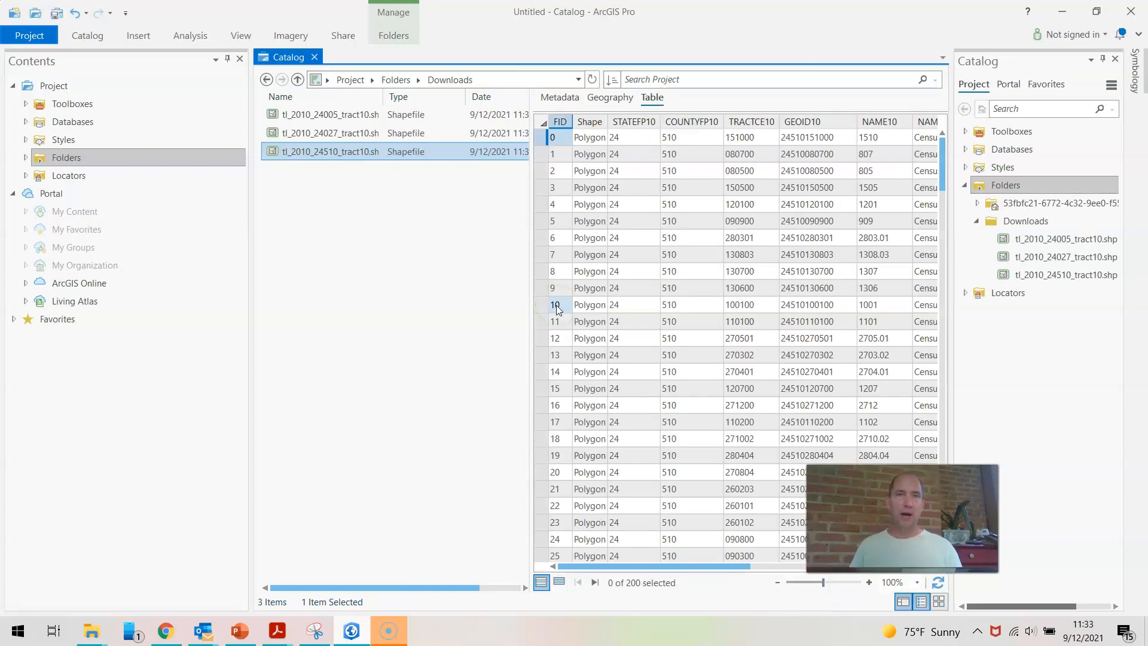
- Examine the remaining columns of the tl_2010_24510_tract10.shp attribute table, including land area, water area and interior point coordinates
{"action": "left_click_drag", "start_coordinate": [601, 566], "coordinate": [824, 554]}
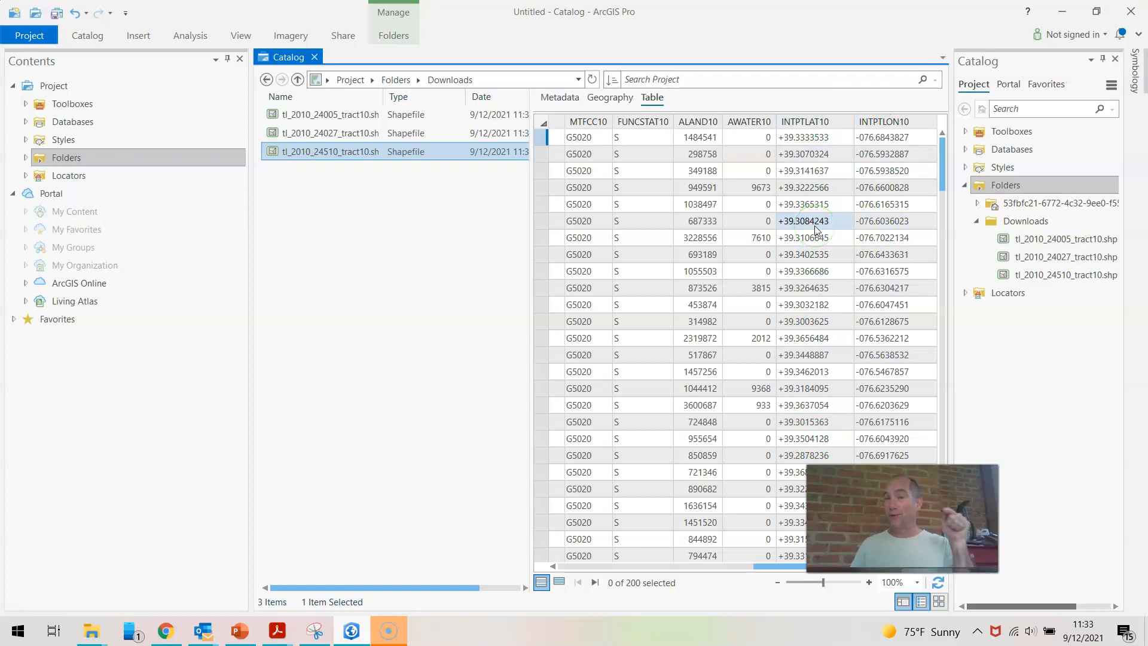
{"action": "left_click", "coordinate": [707, 122]}
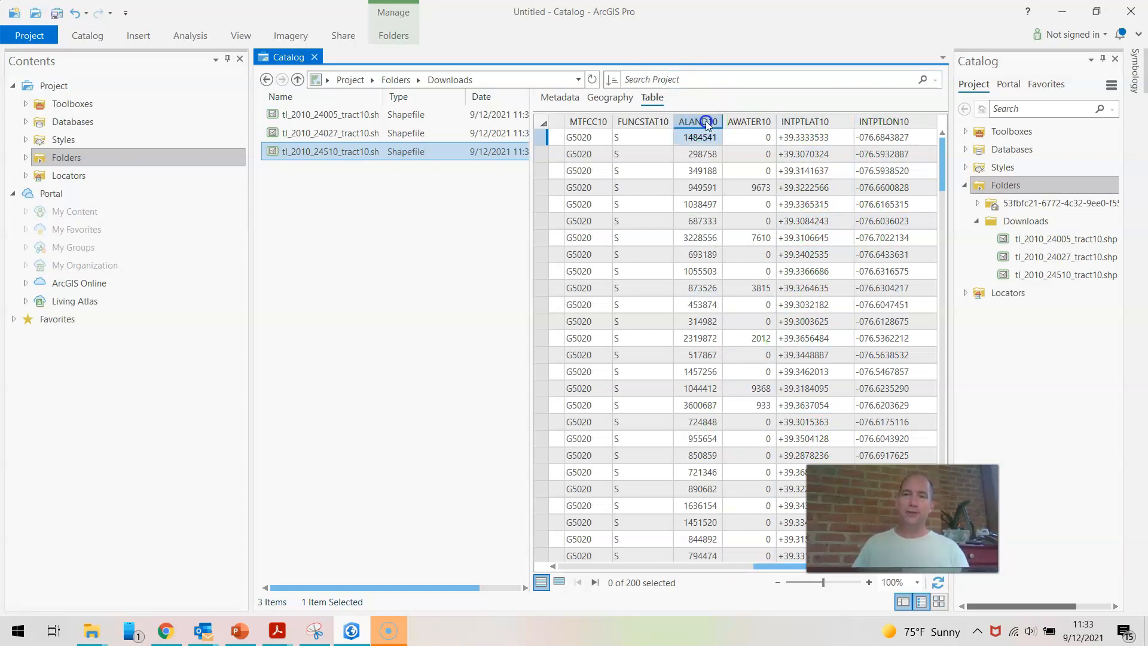
{"action": "left_click", "coordinate": [761, 567]}
{"action": "left_click_drag", "start_coordinate": [760, 567], "coordinate": [551, 579]}
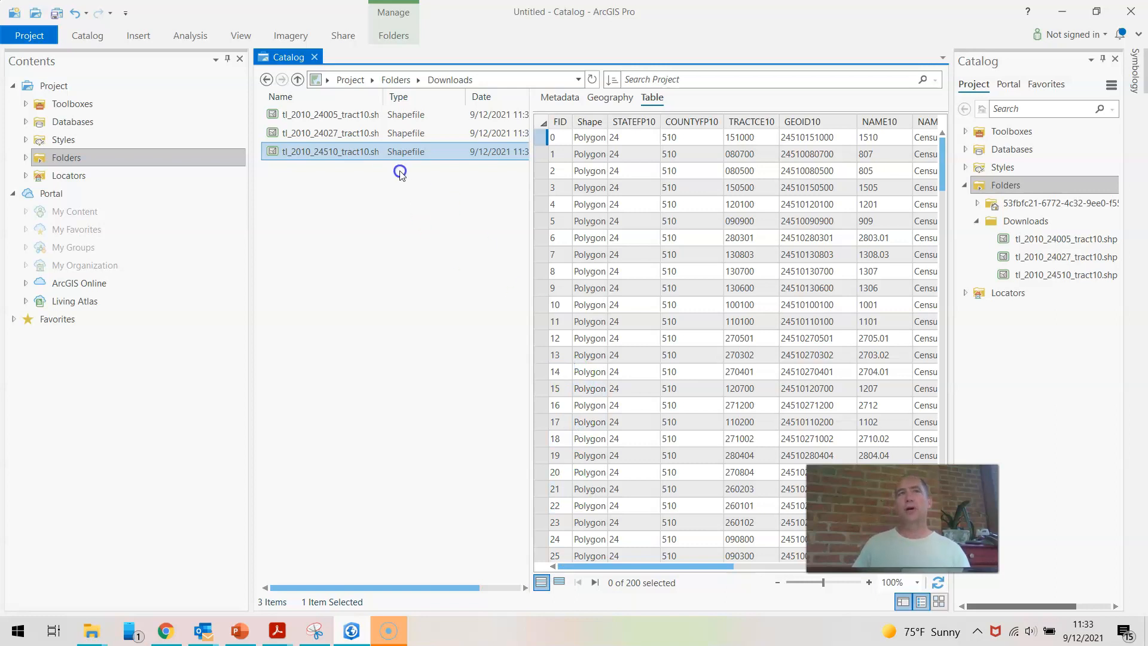
- Examine the spatial reference details in the properties of tl_2010_24510_tract10.shp
{"action": "right_click", "coordinate": [362, 154]}
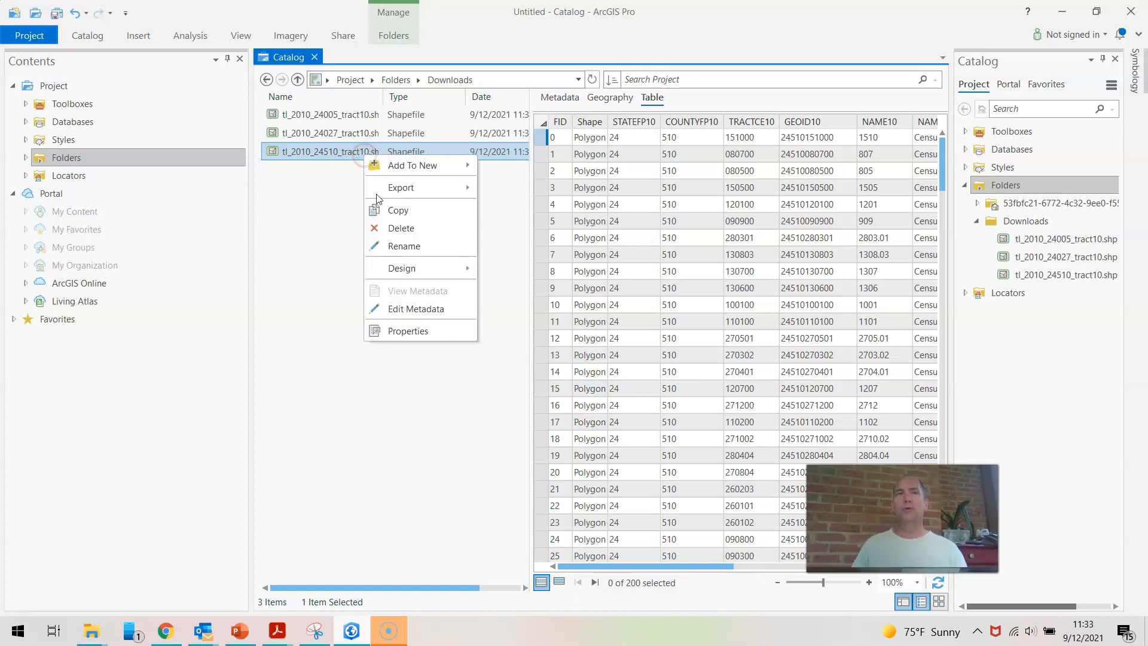
{"action": "left_click", "coordinate": [417, 336]}
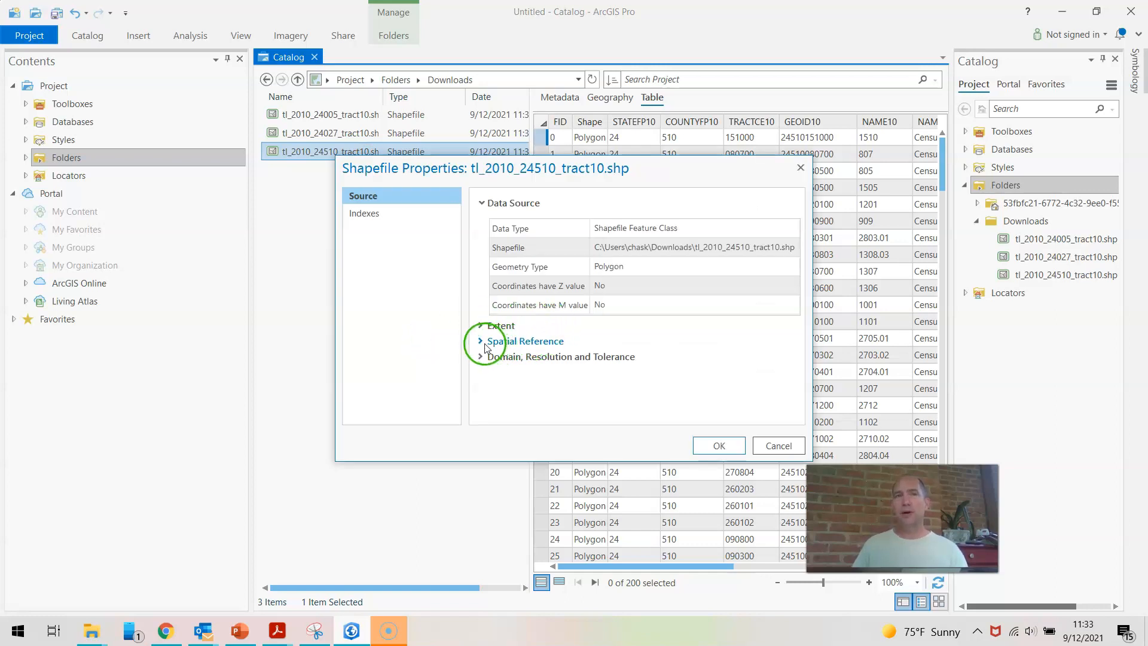
{"action": "left_click", "coordinate": [482, 342]}
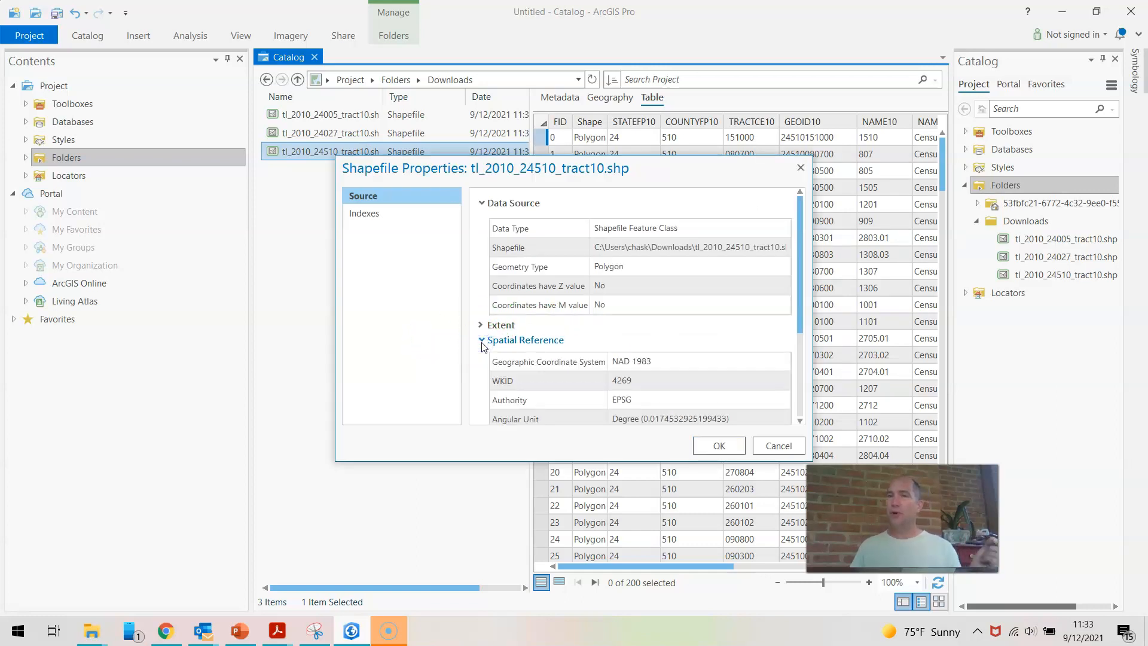
{"action": "left_click", "coordinate": [619, 362]}
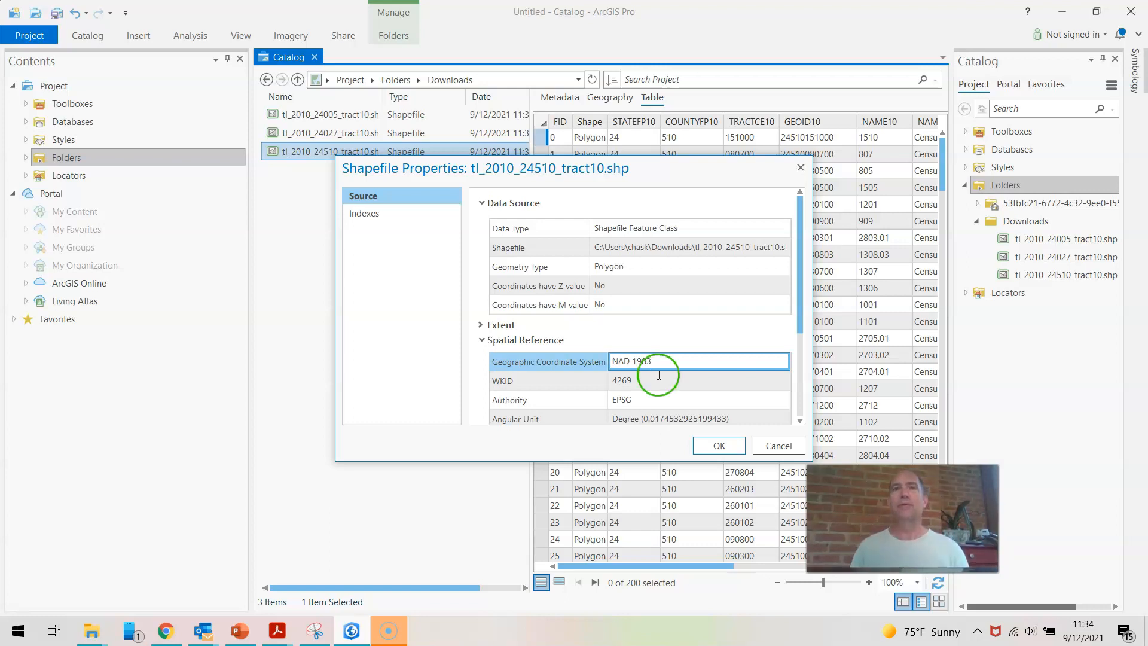
{"action": "left_click", "coordinate": [701, 402]}
{"action": "scroll", "coordinate": [701, 402], "scroll_direction": "down", "scroll_amount": 3}
{"action": "left_click", "coordinate": [628, 330]}
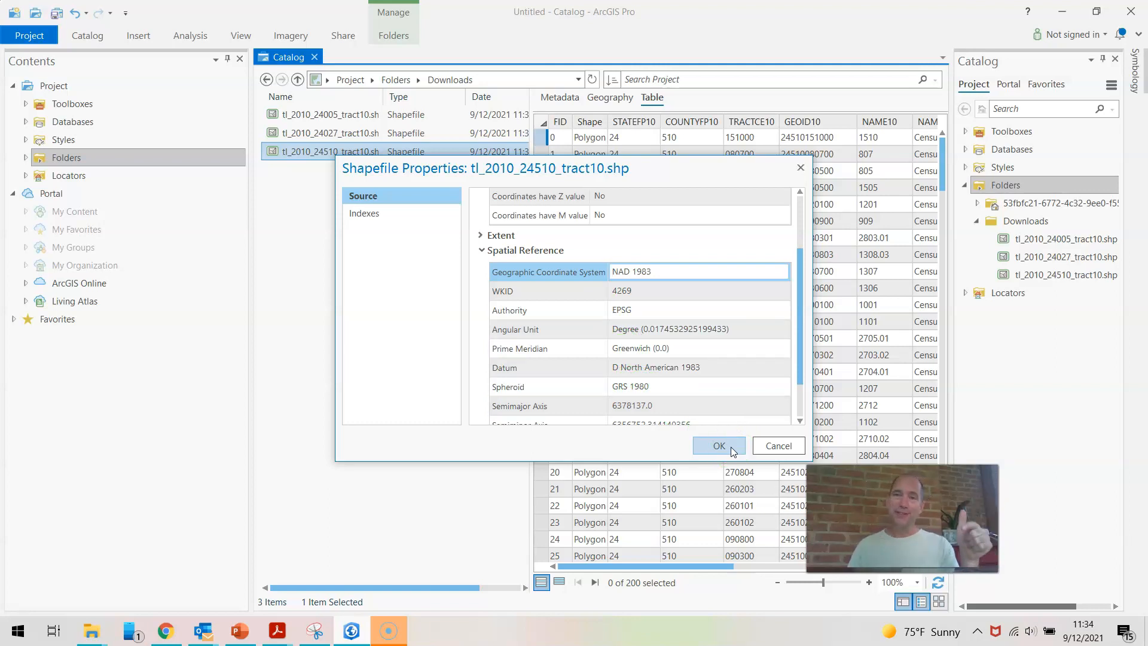
{"action": "left_click", "coordinate": [770, 445]}
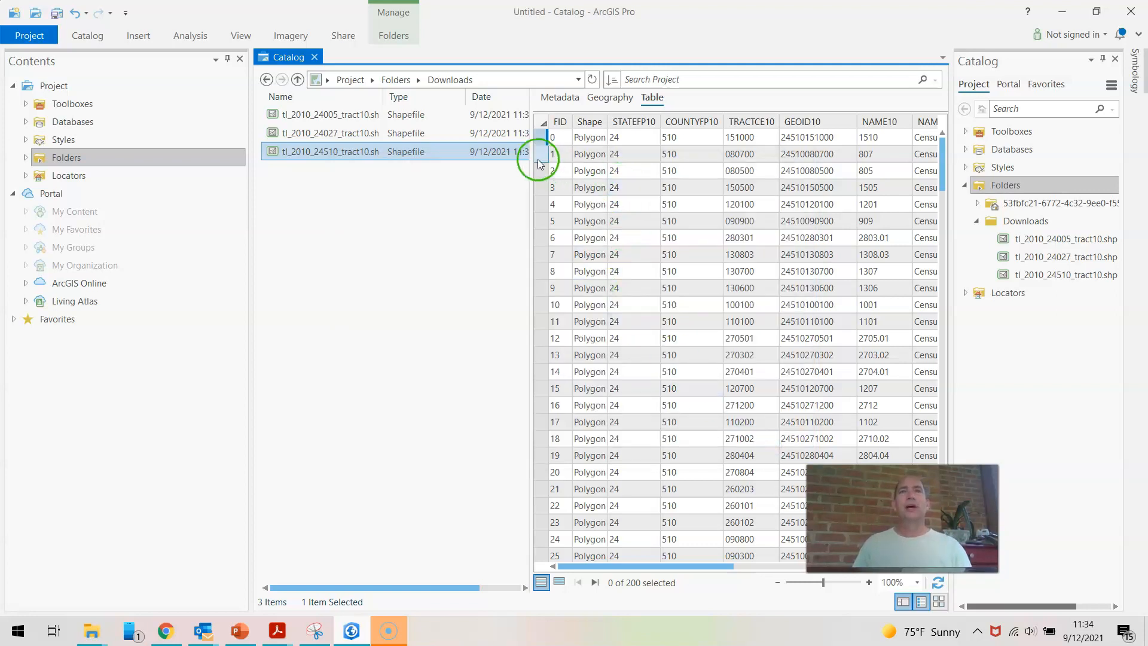
- Close the catalog view and insert a new map into the project
{"action": "left_click", "coordinate": [316, 57]}
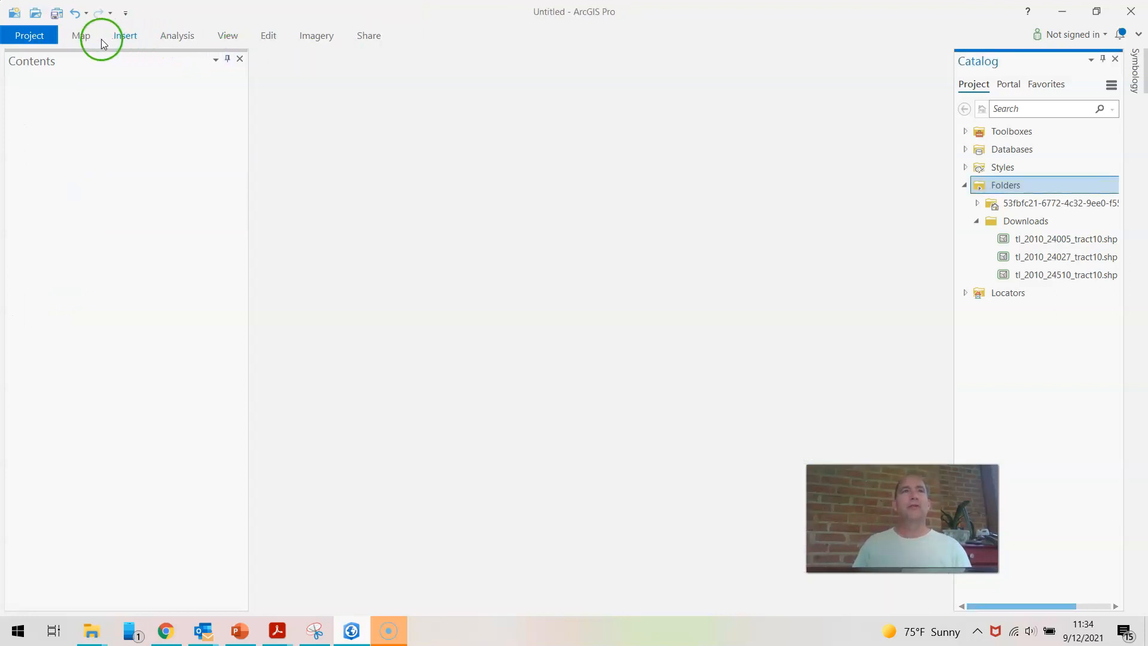
{"action": "left_click", "coordinate": [123, 36]}
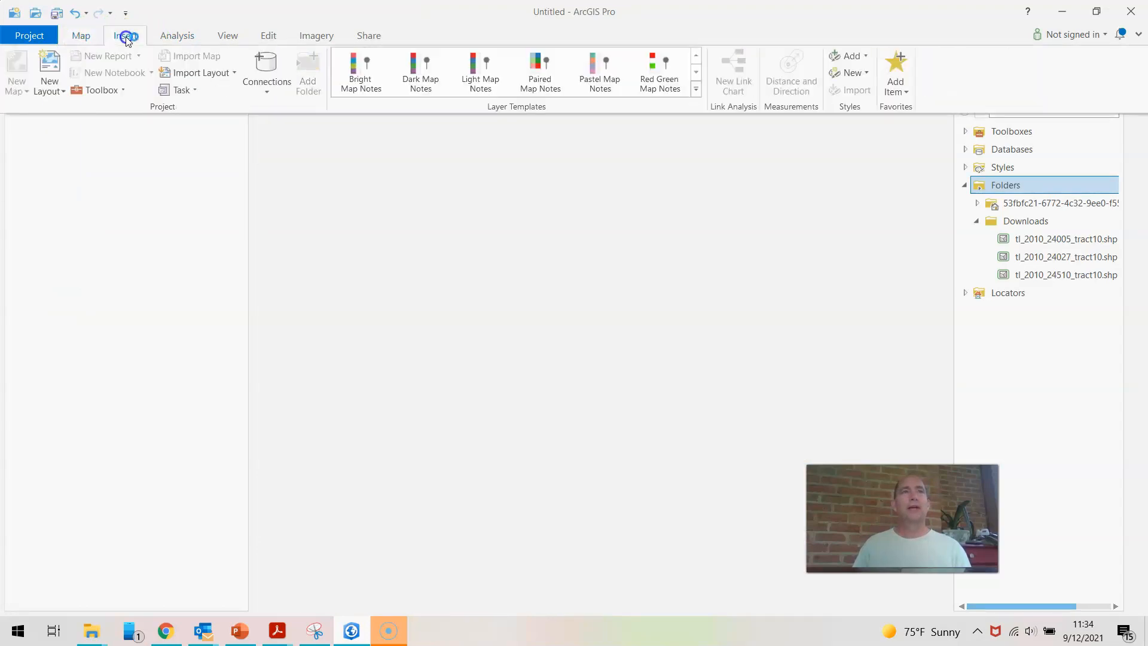
{"action": "left_click", "coordinate": [17, 83]}
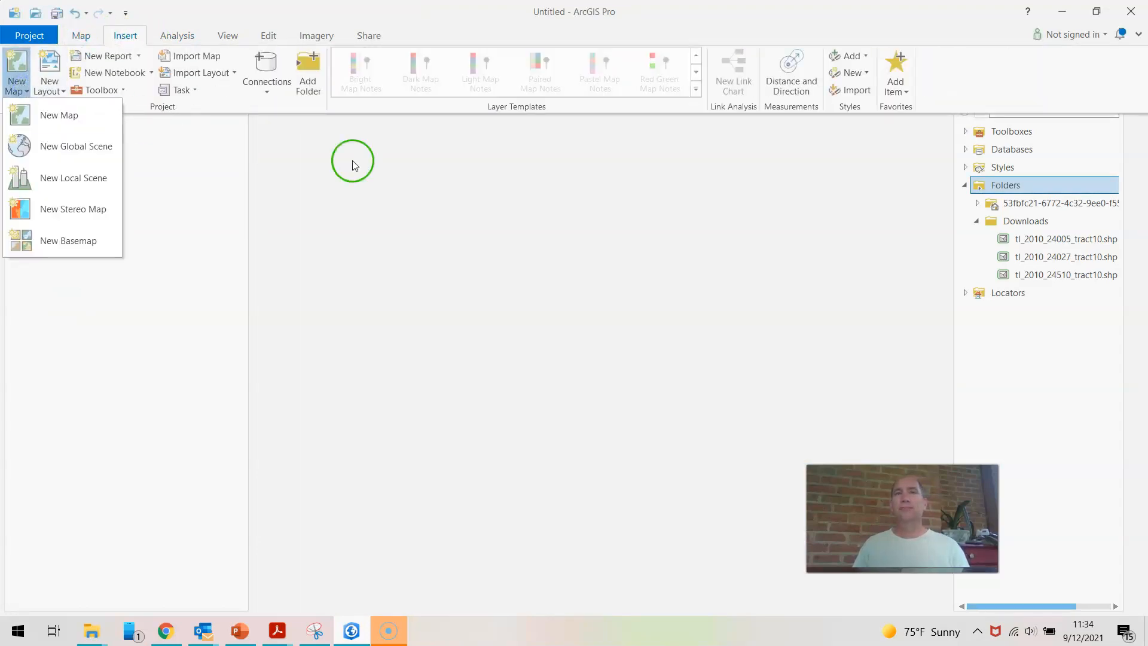
{"action": "left_click", "coordinate": [74, 117]}
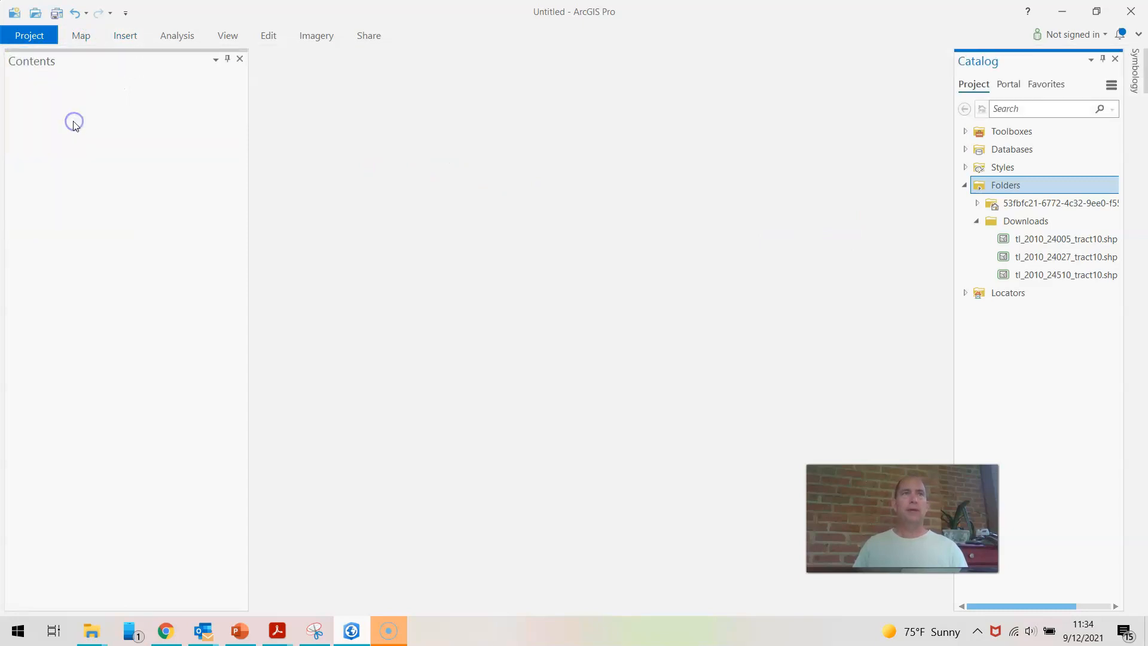
- Add the tl_2010_24005, tl_2010_24027 and tl_2010_24510 tract shapefiles from the Downloads folder to the map together
{"action": "left_click", "coordinate": [1044, 257]}
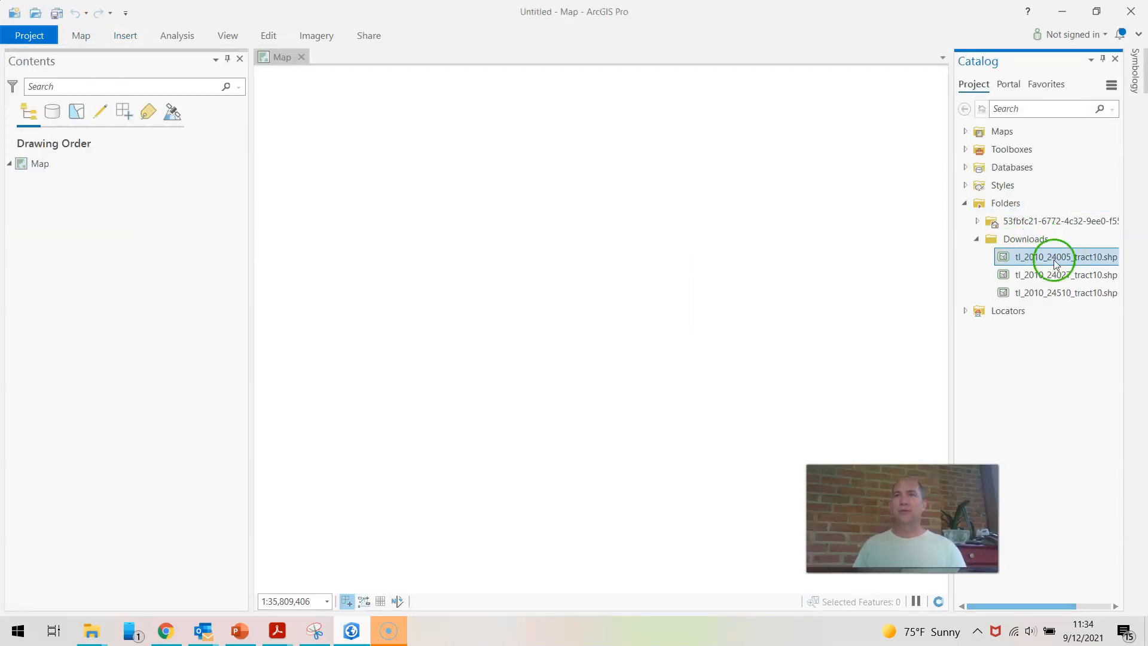
{"action": "left_click", "coordinate": [1068, 293], "text": "ctrl"}
{"action": "left_click", "coordinate": [1064, 275], "text": "ctrl"}
{"action": "mouse_move", "coordinate": [1067, 293]}
{"action": "left_mouse_down"}
{"action": "mouse_move", "coordinate": [913, 300]}
{"action": "mouse_move", "coordinate": [151, 275]}
{"action": "left_mouse_up"}
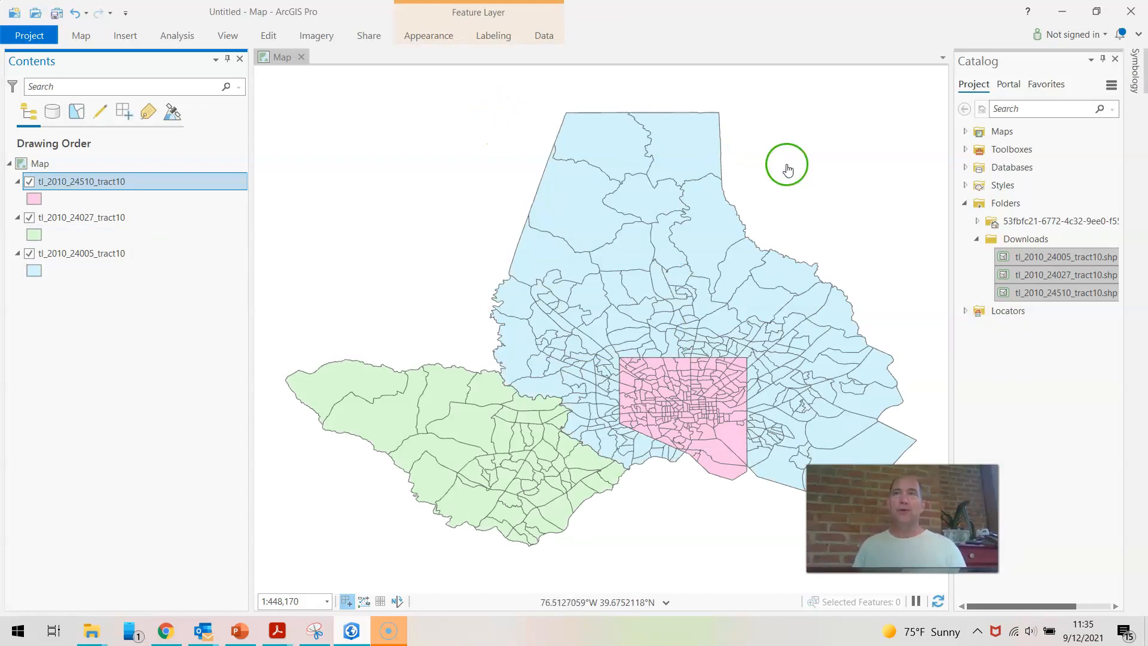
- Open the Merge geoprocessing tool from the General toolset of Data Management Tools
{"action": "left_click", "coordinate": [191, 39]}
{"action": "left_click", "coordinate": [179, 79]}
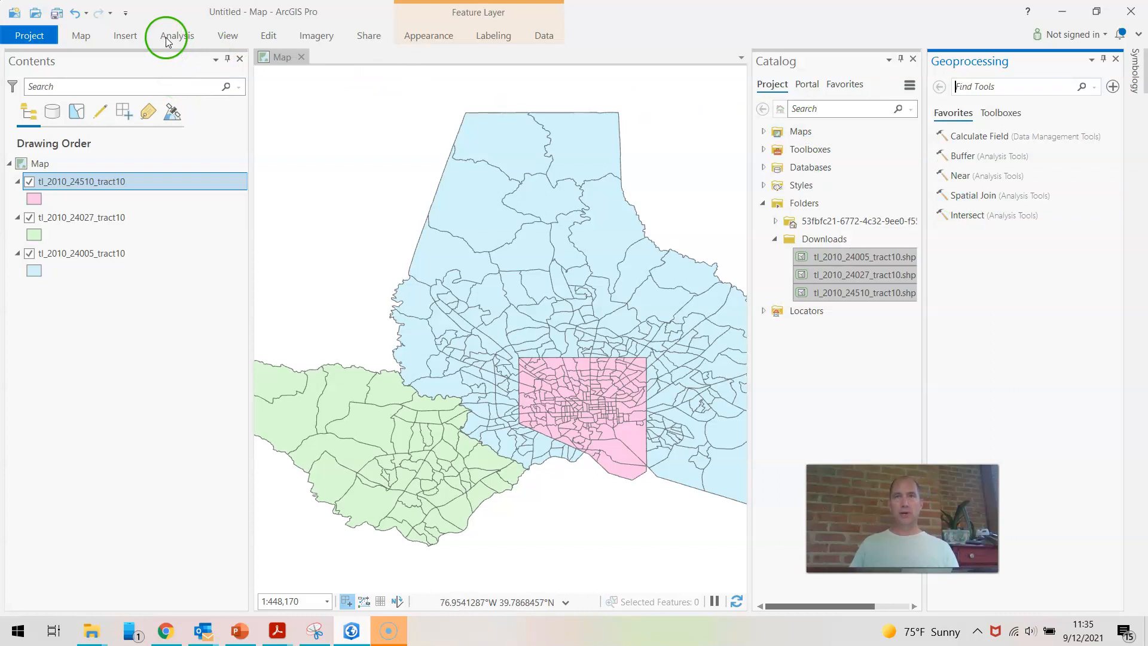
{"action": "left_click", "coordinate": [1010, 114]}
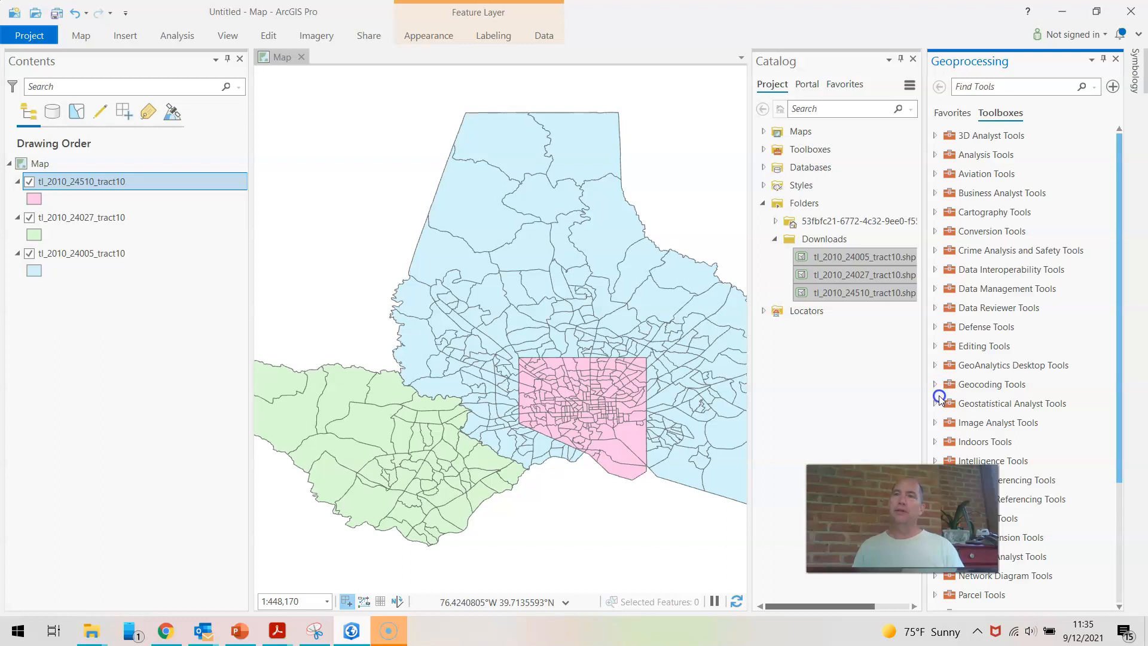
{"action": "left_click", "coordinate": [934, 288]}
{"action": "left_click", "coordinate": [973, 326]}
{"action": "scroll", "coordinate": [973, 327], "scroll_direction": "down", "scroll_amount": 3}
{"action": "scroll", "coordinate": [986, 346], "scroll_direction": "down", "scroll_amount": 2}
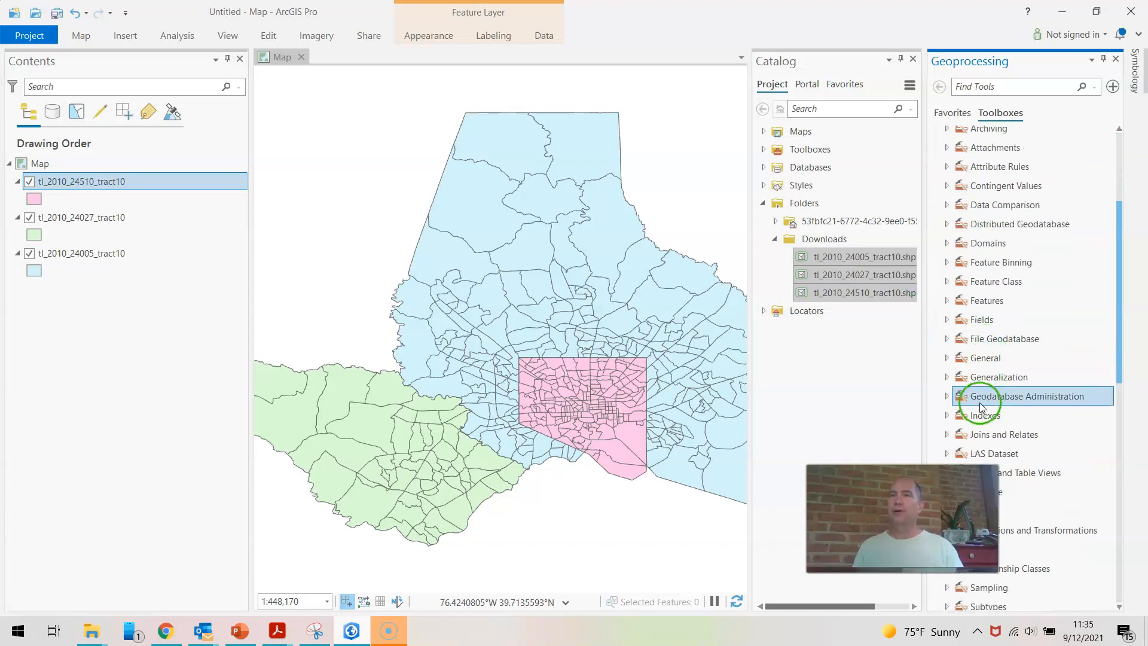
{"action": "left_click", "coordinate": [948, 358]}
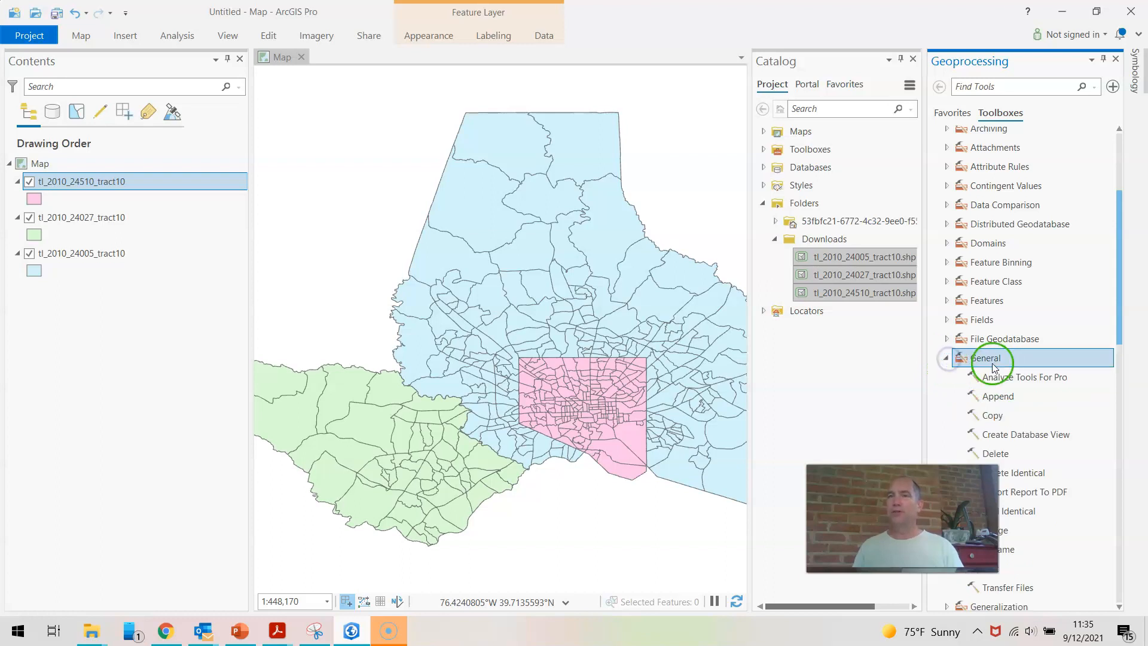
{"action": "scroll", "coordinate": [1011, 418], "scroll_direction": "down", "scroll_amount": 3}
{"action": "left_click", "coordinate": [1018, 427]}
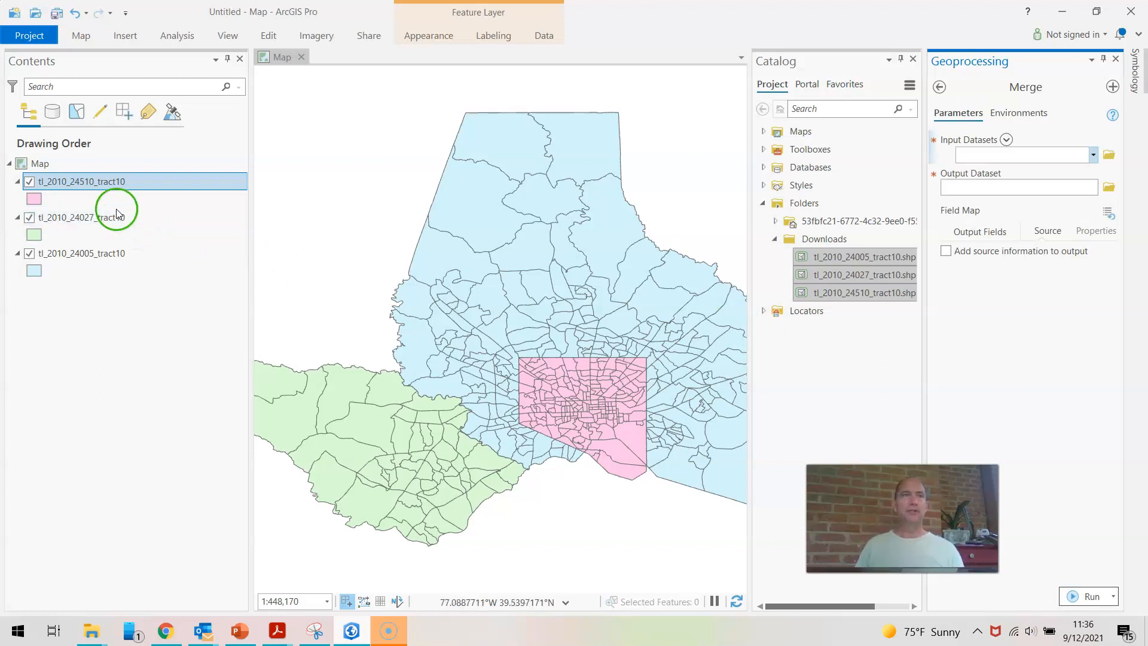
- Add the tl_2010_24510_tract10 and tl_2010_24005_tract10 layers to the Merge tool as input datasets
{"action": "left_click", "coordinate": [118, 181]}
{"action": "left_click", "coordinate": [109, 216], "text": "ctrl"}
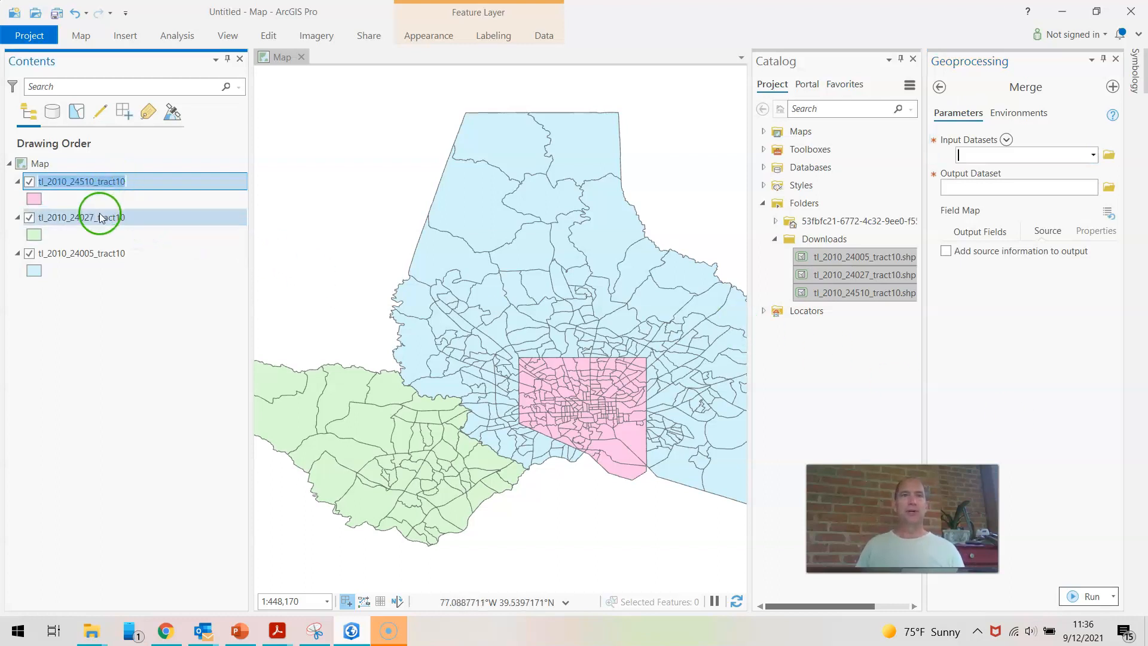
{"action": "left_click", "coordinate": [89, 256], "text": "ctrl"}
{"action": "left_click_drag", "start_coordinate": [89, 257], "coordinate": [989, 158]}
- Reselect the first input dataset and merge tl_2010_24510_tract10 with tl_2010_24005_tract10 into tl_2010_24510_tract10_Merge
{"action": "left_click", "coordinate": [1093, 155]}
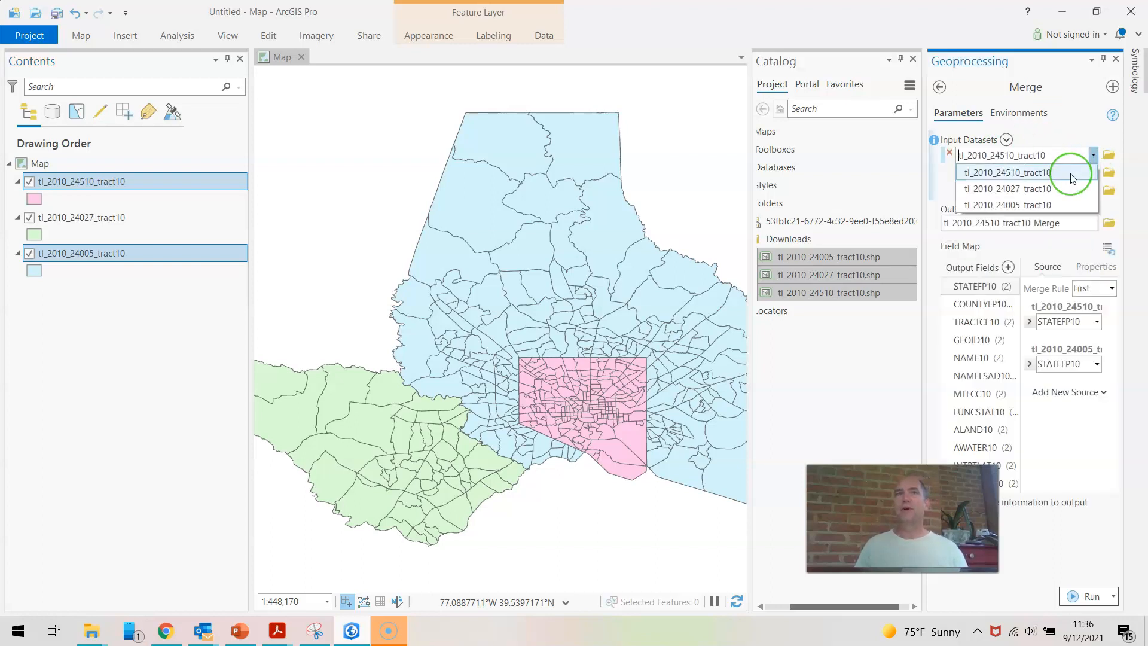
{"action": "left_click", "coordinate": [1071, 173]}
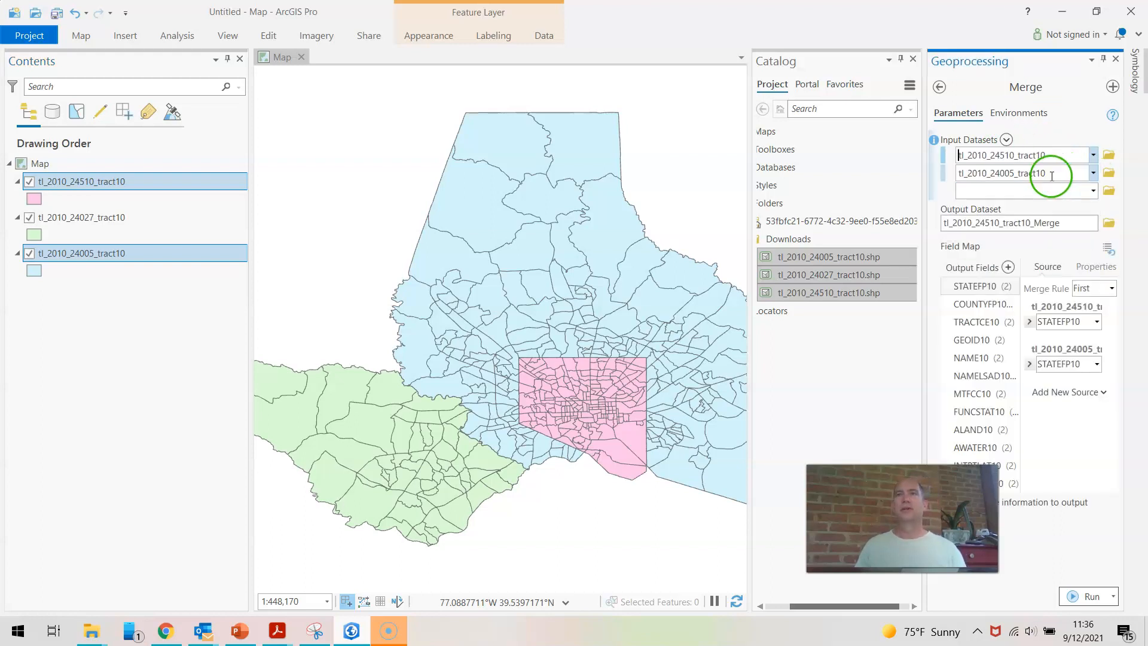
{"action": "left_click", "coordinate": [1092, 156]}
{"action": "left_click", "coordinate": [1073, 205]}
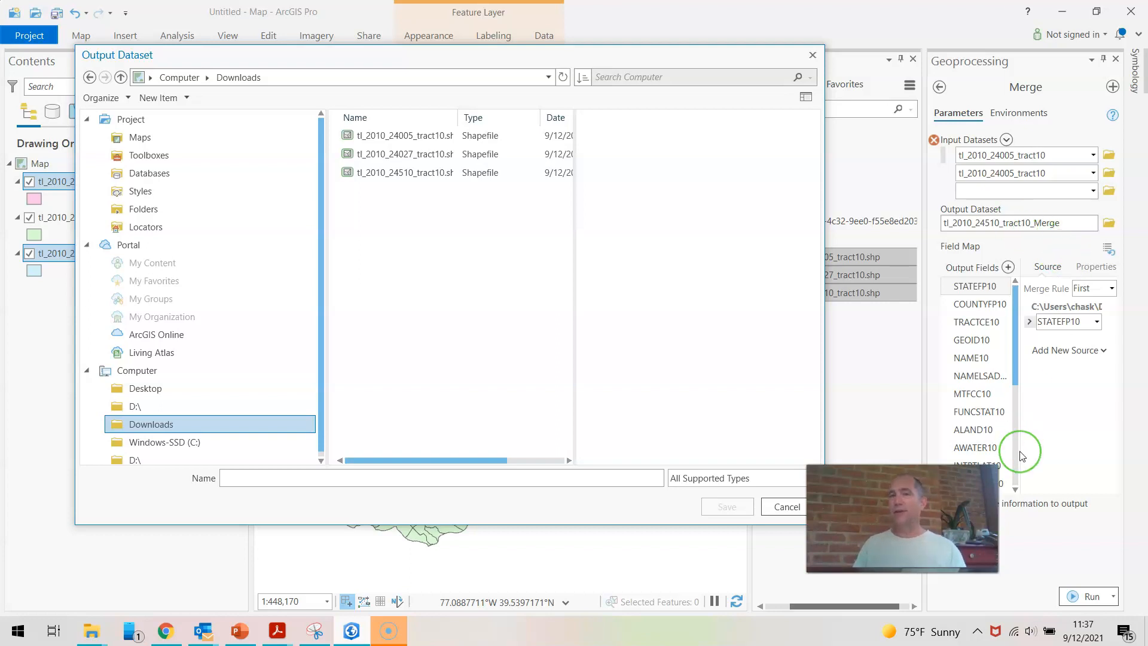
{"action": "left_click", "coordinate": [1081, 598]}
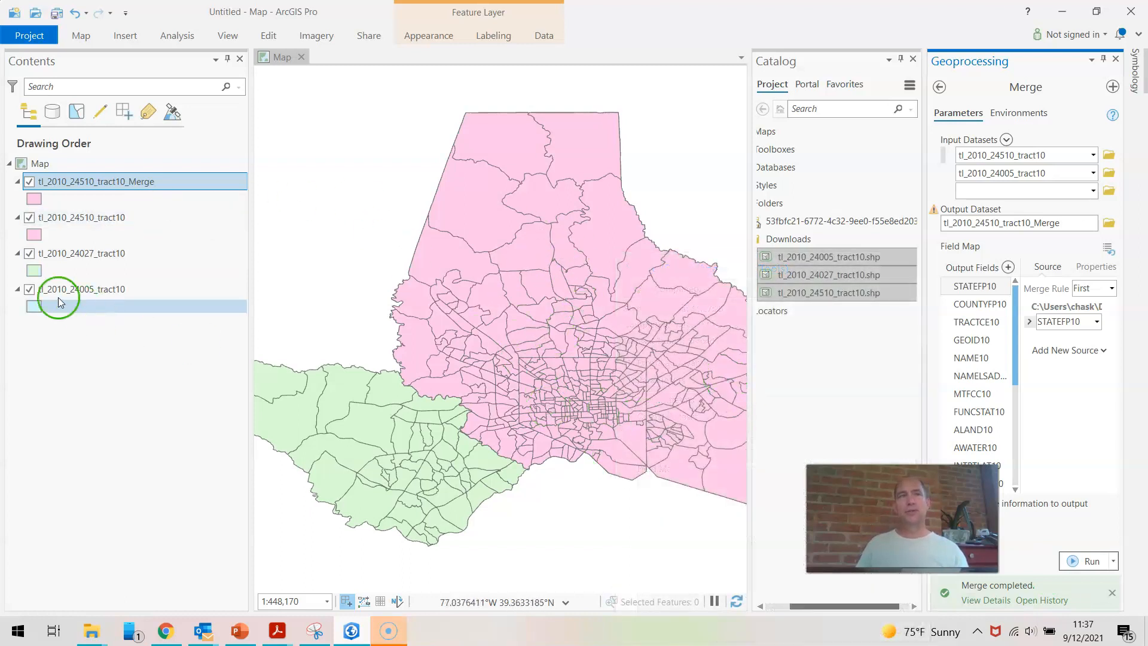
- Hide the three source tract layers to view the merged layer on its own
{"action": "left_click", "coordinate": [29, 218]}
{"action": "left_click", "coordinate": [29, 254]}
{"action": "left_click", "coordinate": [29, 290]}
{"action": "left_click", "coordinate": [467, 379]}
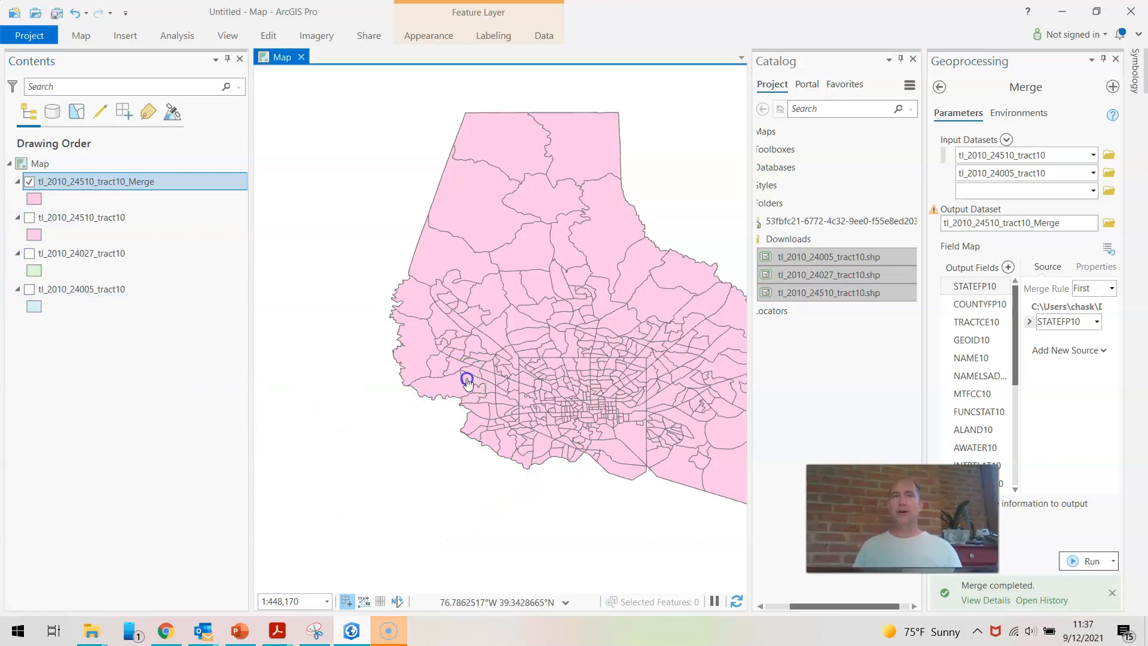
{"action": "left_click_drag", "start_coordinate": [467, 379], "coordinate": [396, 376]}
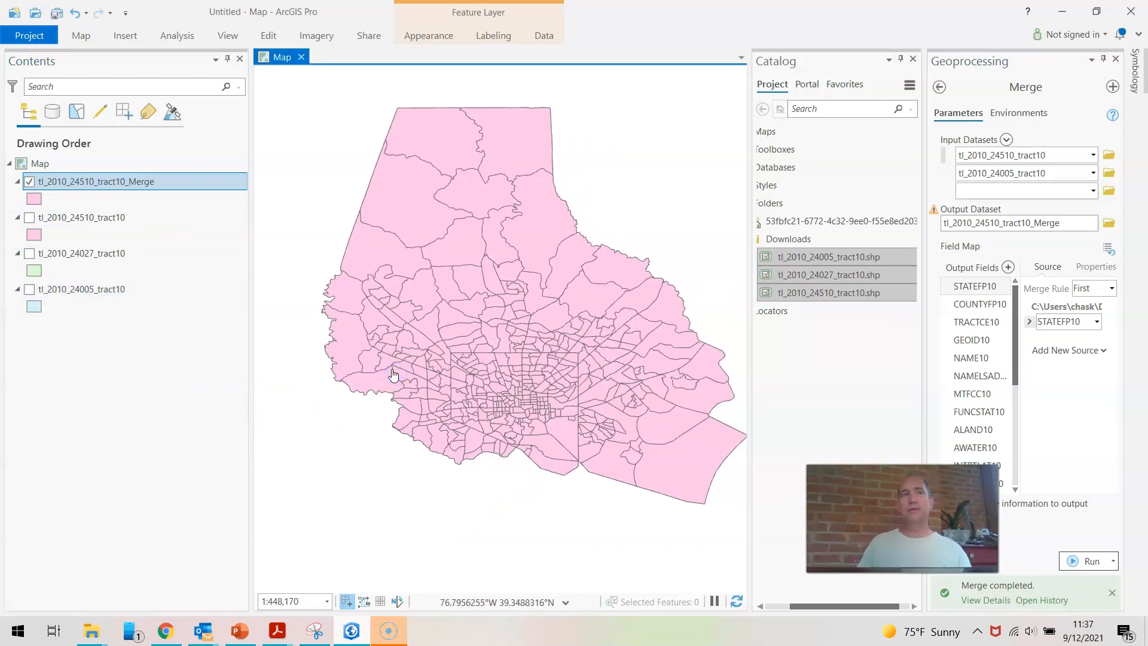
- Compare the merged layer with its visible source tract layers by turning its visibility off and on
{"action": "left_click", "coordinate": [29, 218]}
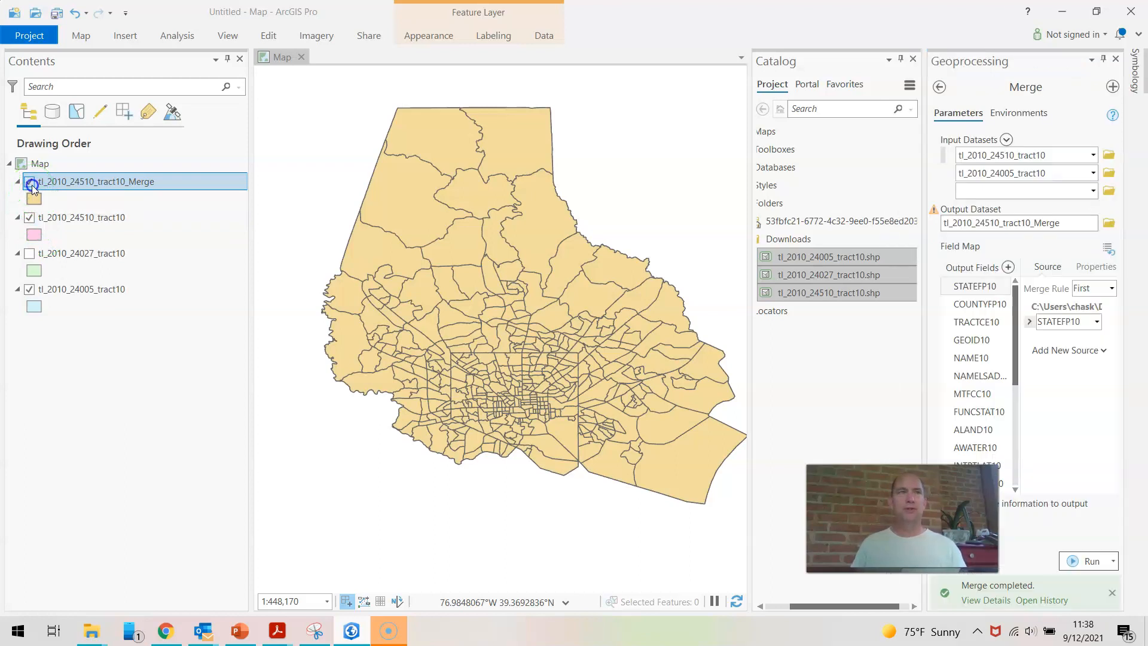
{"action": "left_click", "coordinate": [29, 182]}
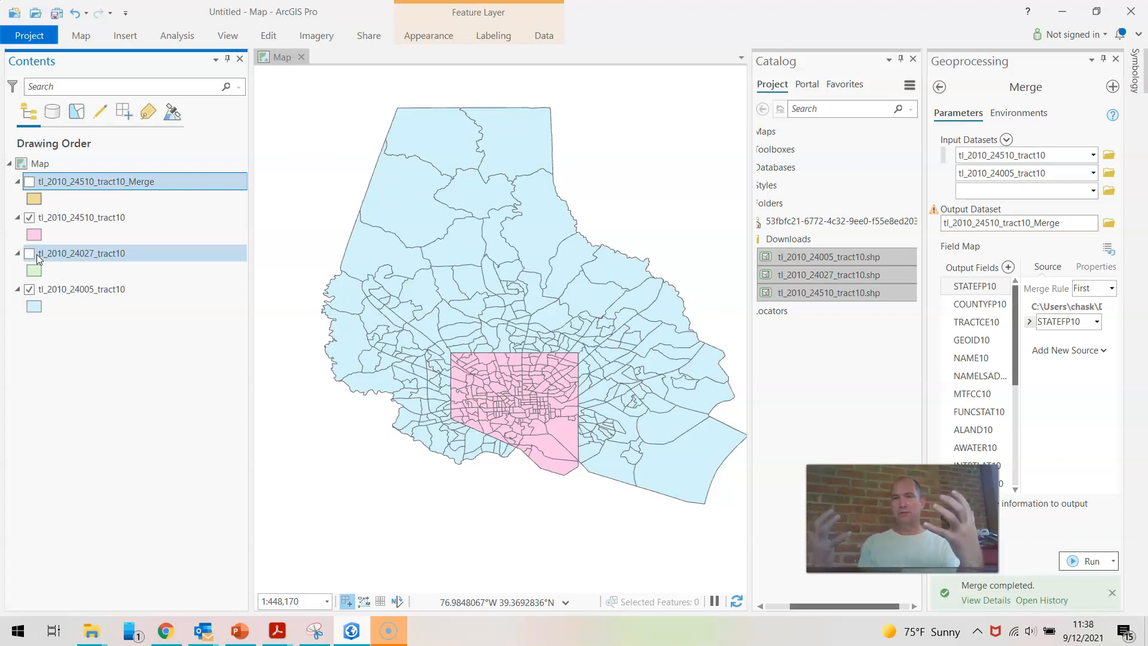
{"action": "left_click", "coordinate": [38, 182]}
{"action": "left_click", "coordinate": [30, 182]}
{"action": "left_click", "coordinate": [30, 183]}
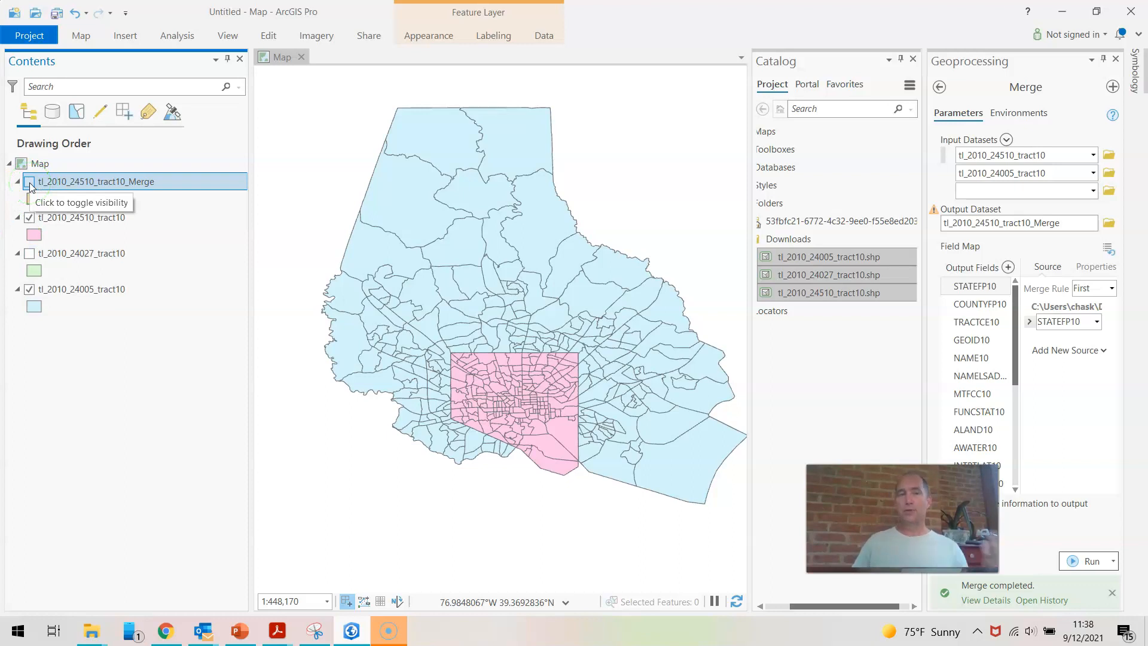
{"action": "left_click", "coordinate": [30, 182]}
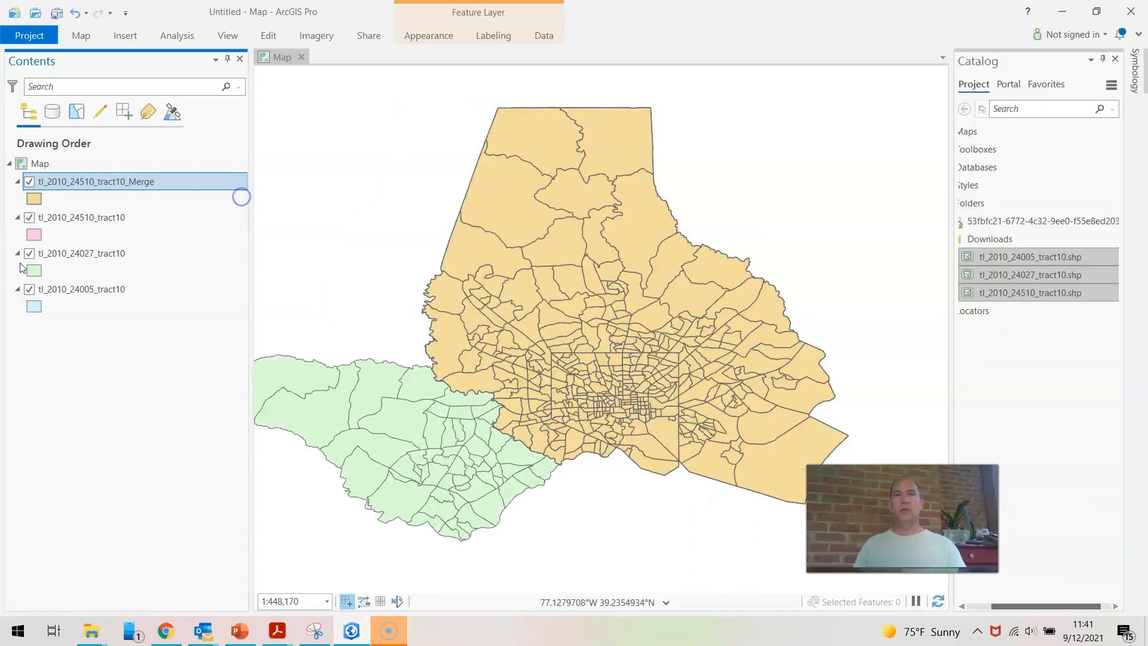
- Set up the Append tool with tl_2010_24027_tract10 as the input dataset and tl_2010_24510_tract10_Merge as the target dataset
{"action": "left_click", "coordinate": [361, 397]}
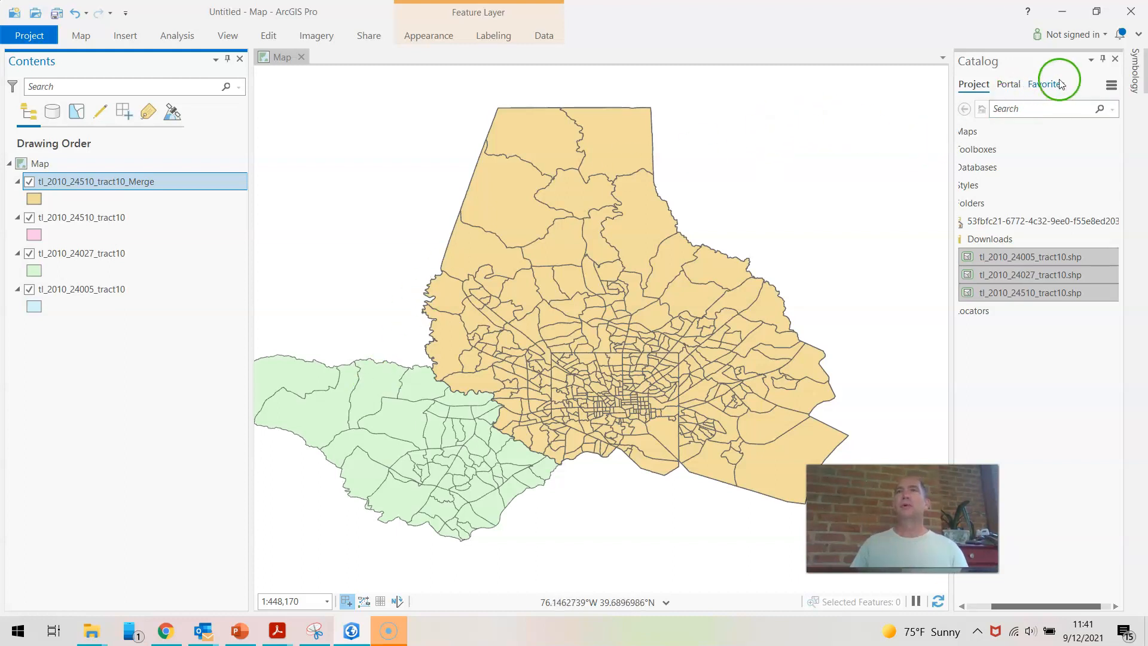
{"action": "left_click", "coordinate": [177, 36]}
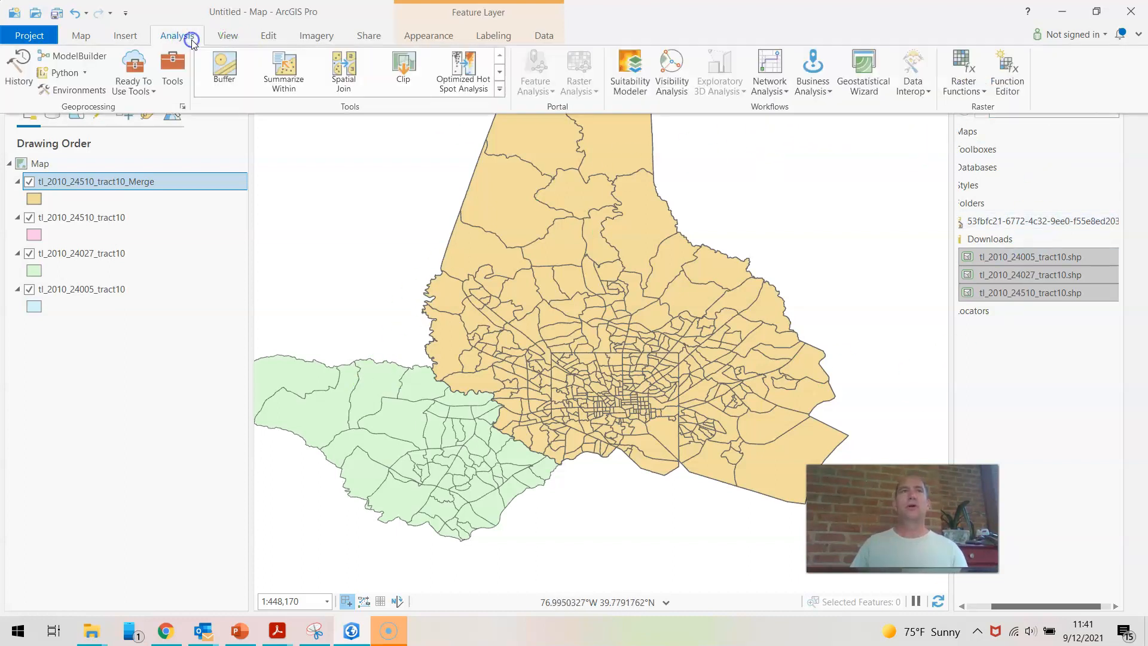
{"action": "left_click", "coordinate": [180, 73]}
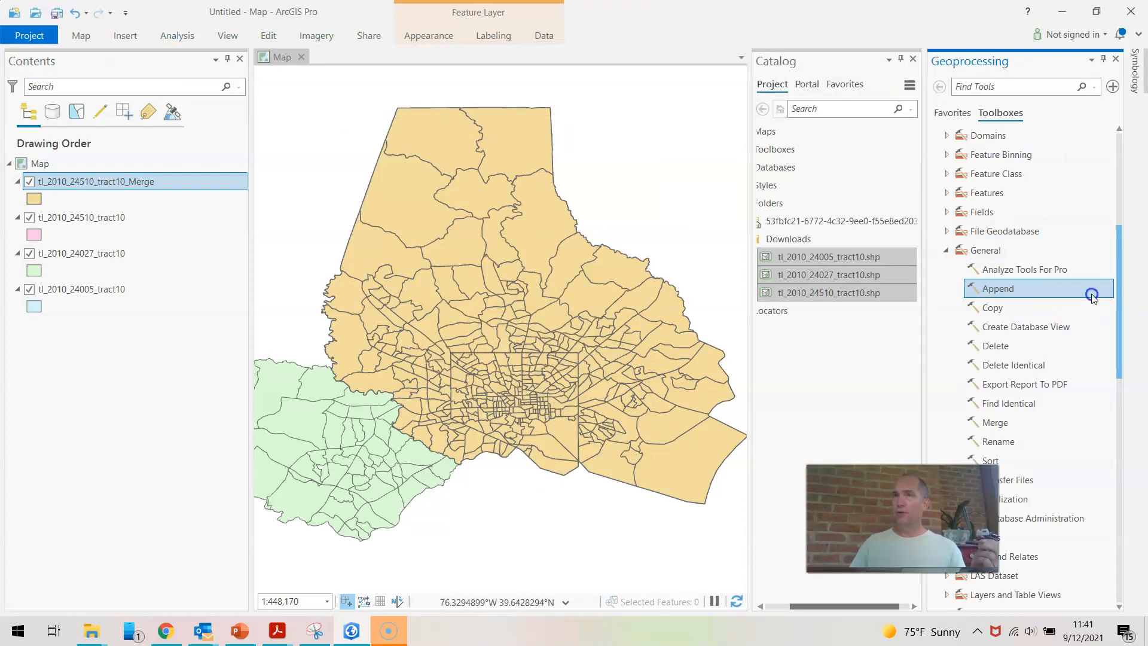
{"action": "left_click_drag", "start_coordinate": [1118, 289], "coordinate": [1118, 175]}
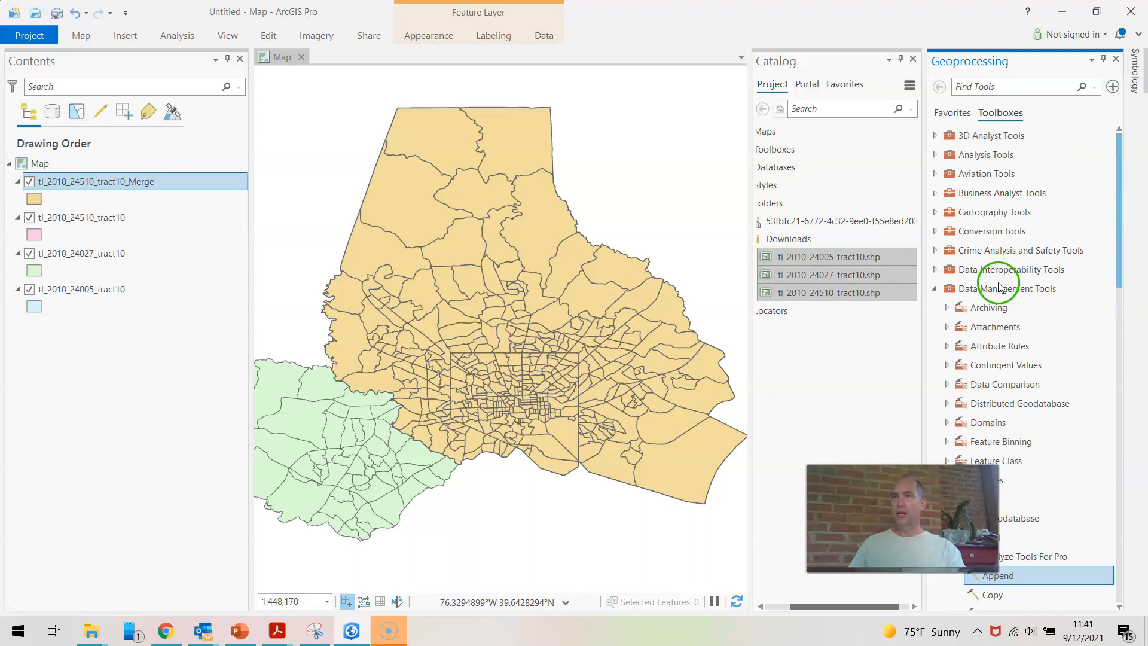
{"action": "scroll", "coordinate": [1003, 292], "scroll_direction": "down", "scroll_amount": 3}
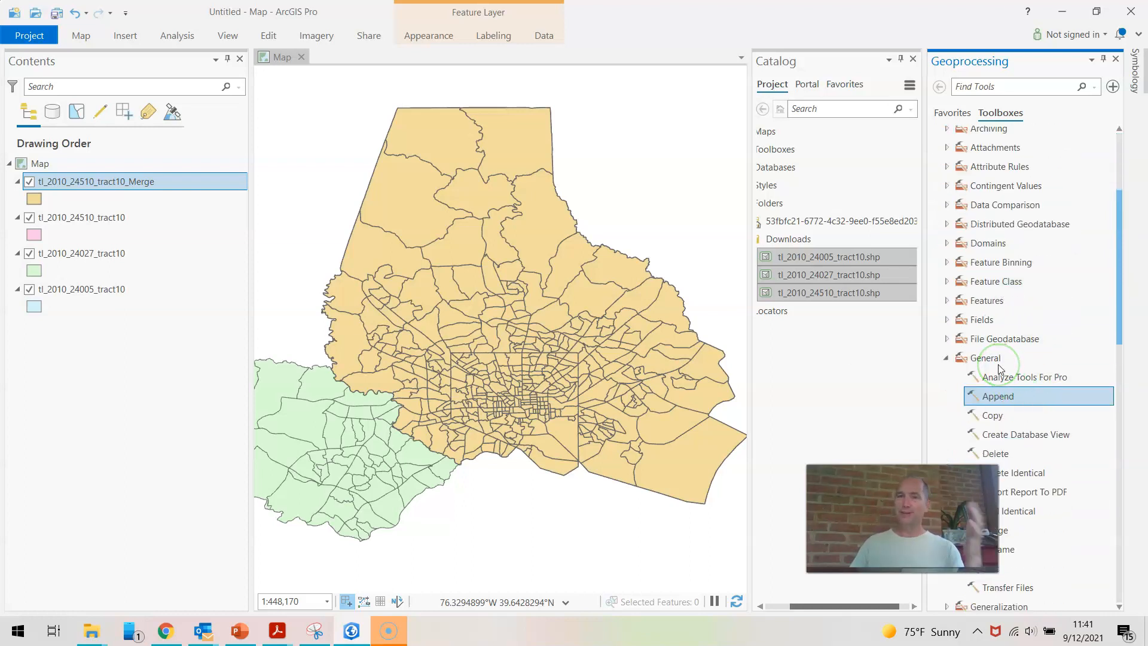
{"action": "left_click", "coordinate": [1015, 401]}
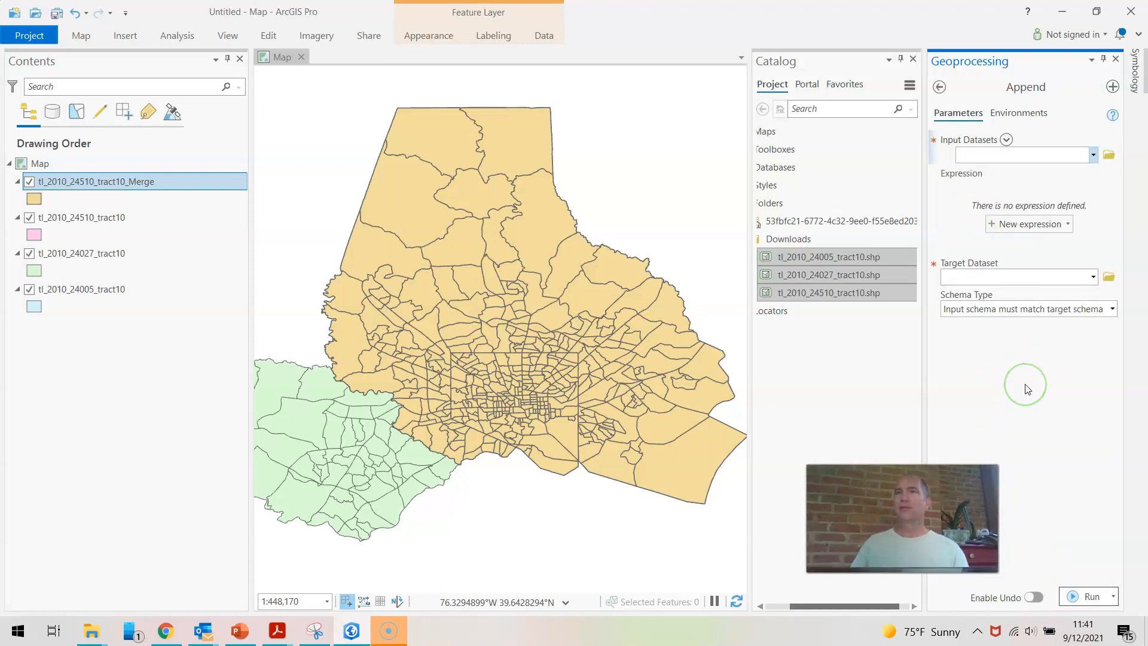
{"action": "left_click", "coordinate": [1093, 155]}
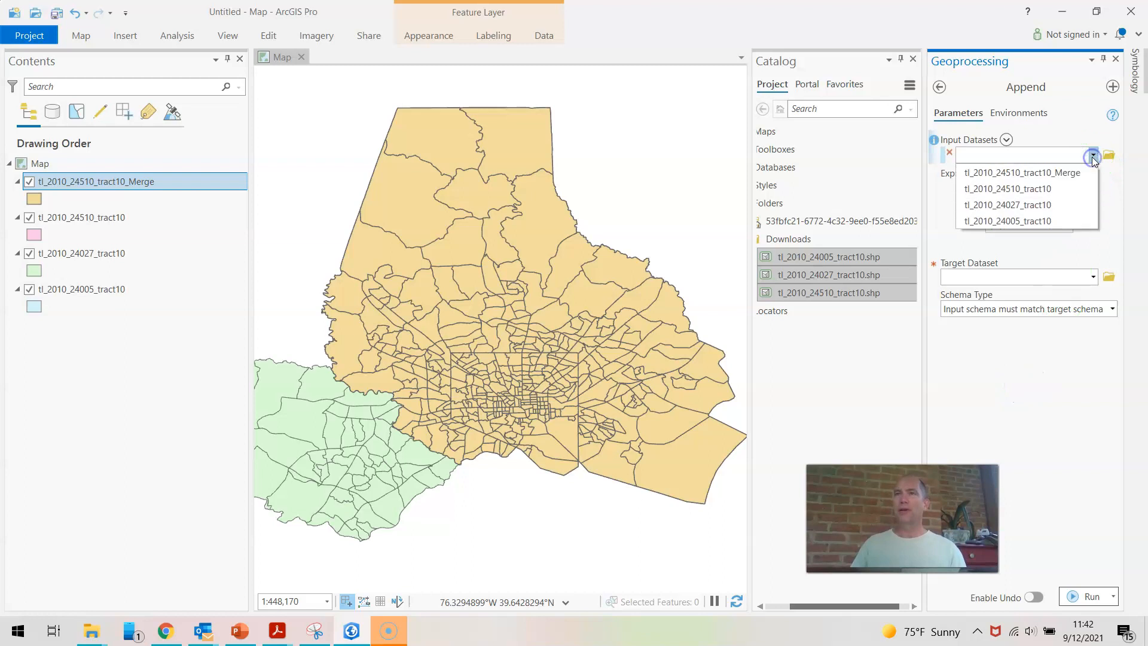
{"action": "left_click", "coordinate": [1064, 205]}
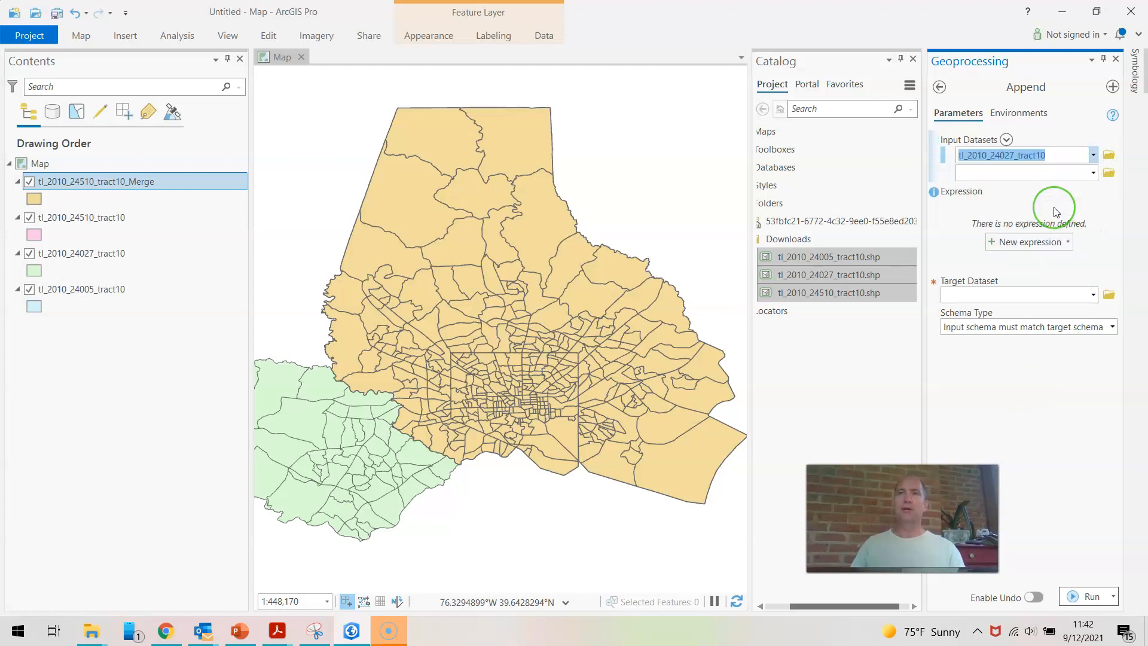
{"action": "left_click", "coordinate": [1093, 294]}
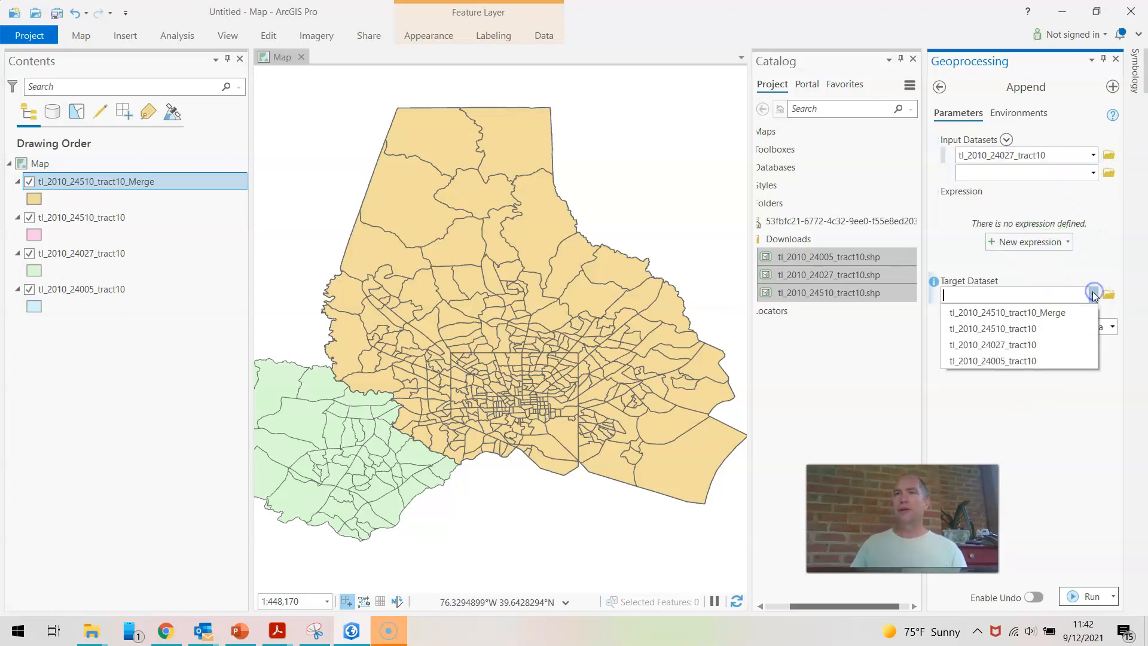
{"action": "left_click", "coordinate": [1064, 313]}
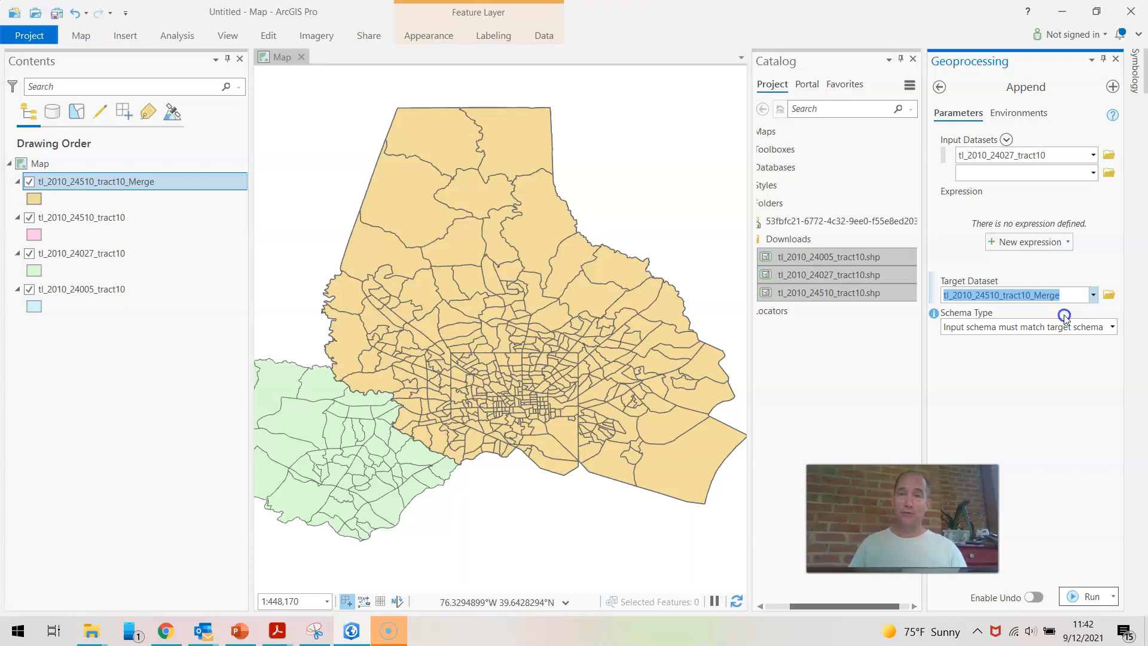
- Check the input dataset's 24027 county code and run Append to add the Howard County tracts to the merged layer
{"action": "left_click", "coordinate": [992, 155]}
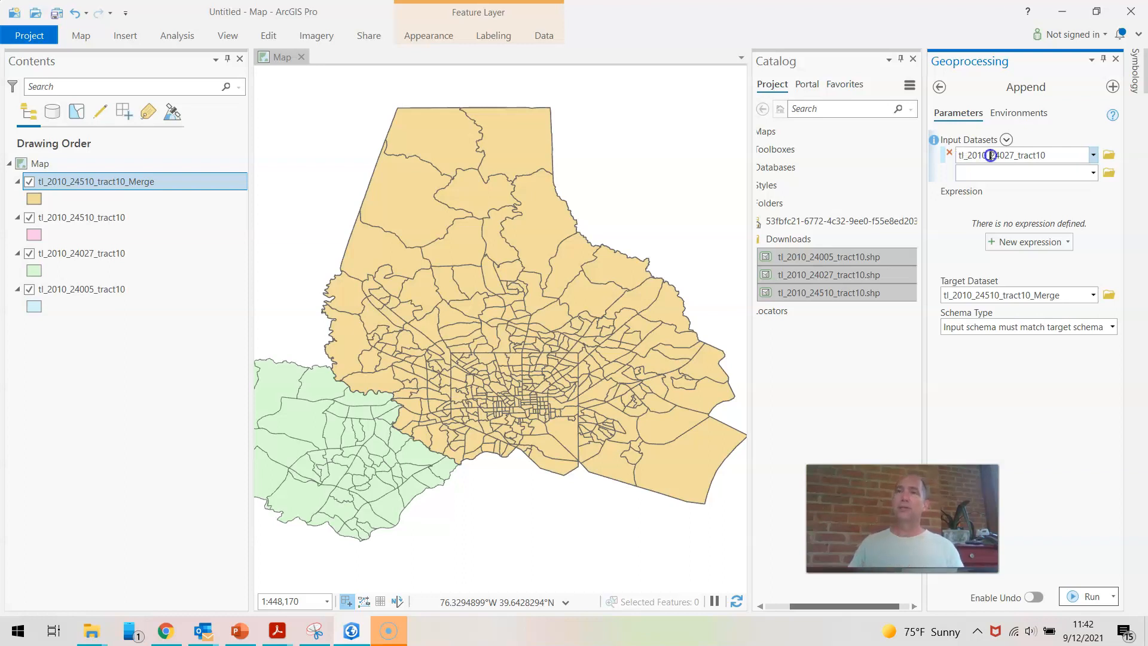
{"action": "left_click_drag", "start_coordinate": [997, 155], "coordinate": [1012, 157]}
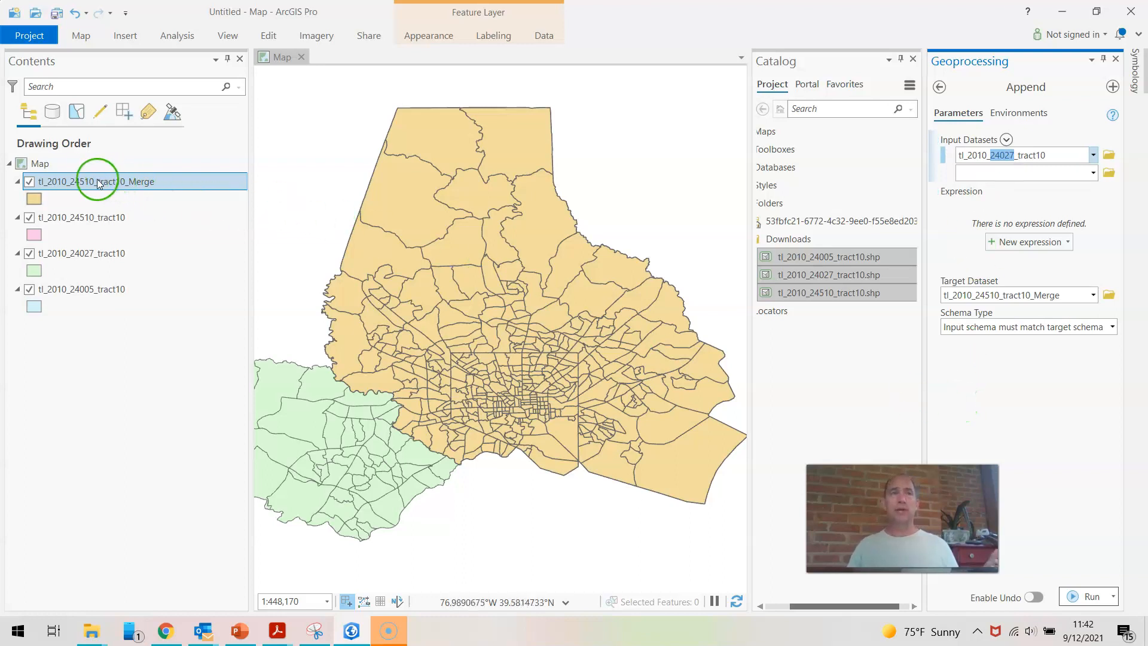
{"action": "left_click", "coordinate": [85, 255], "text": "ctrl"}
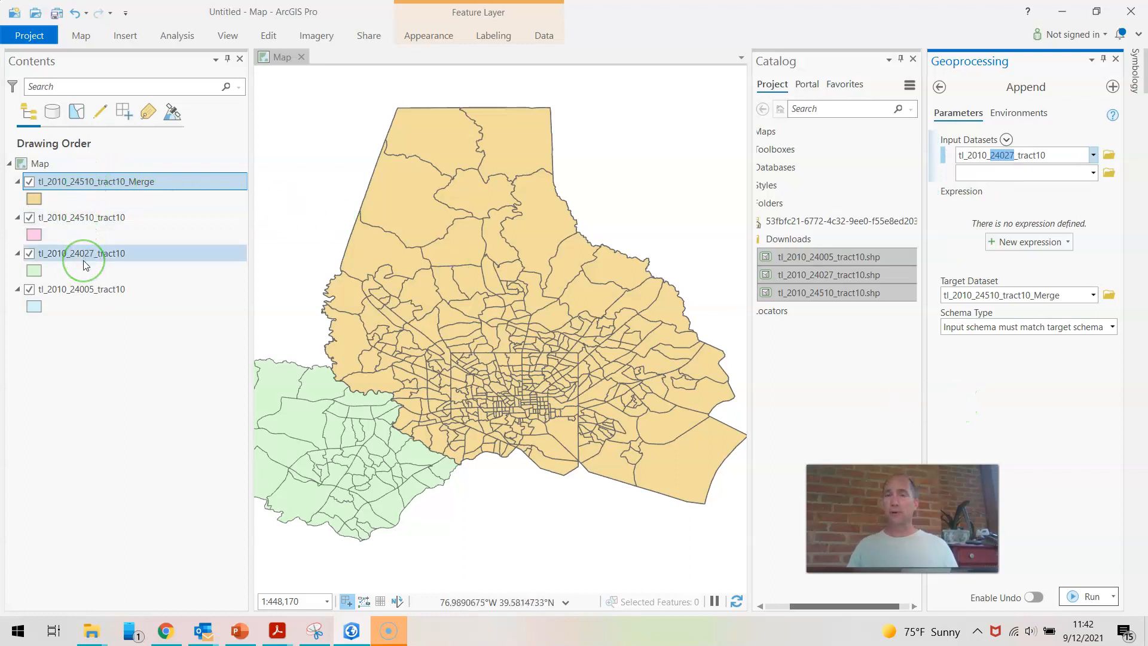
{"action": "left_click", "coordinate": [84, 266], "text": "ctrl"}
{"action": "left_click", "coordinate": [1097, 596]}
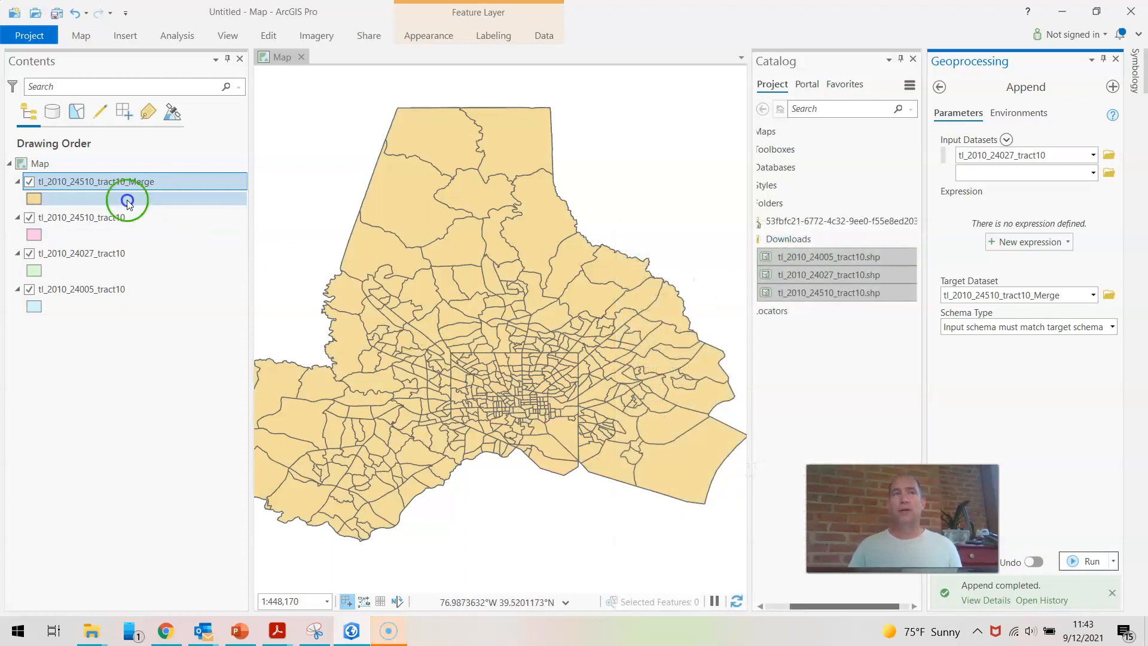
- Open the attribute table of tl_2010_24510_tract10 and check its record count
{"action": "left_click", "coordinate": [72, 220]}
{"action": "right_click", "coordinate": [72, 220]}
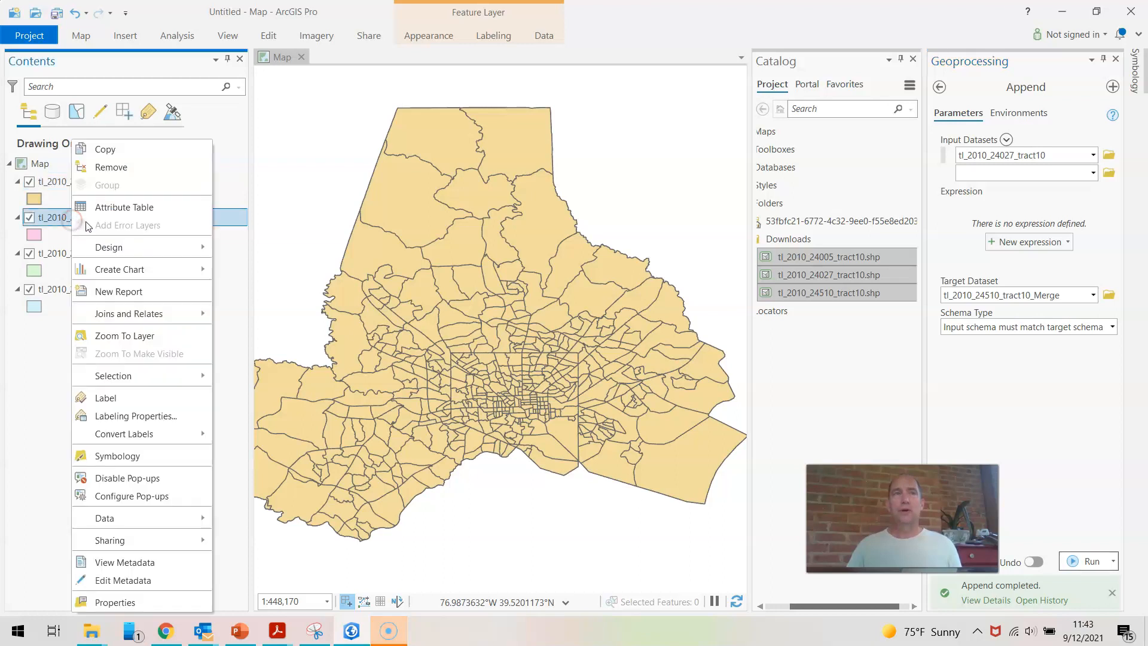
{"action": "left_click", "coordinate": [104, 207]}
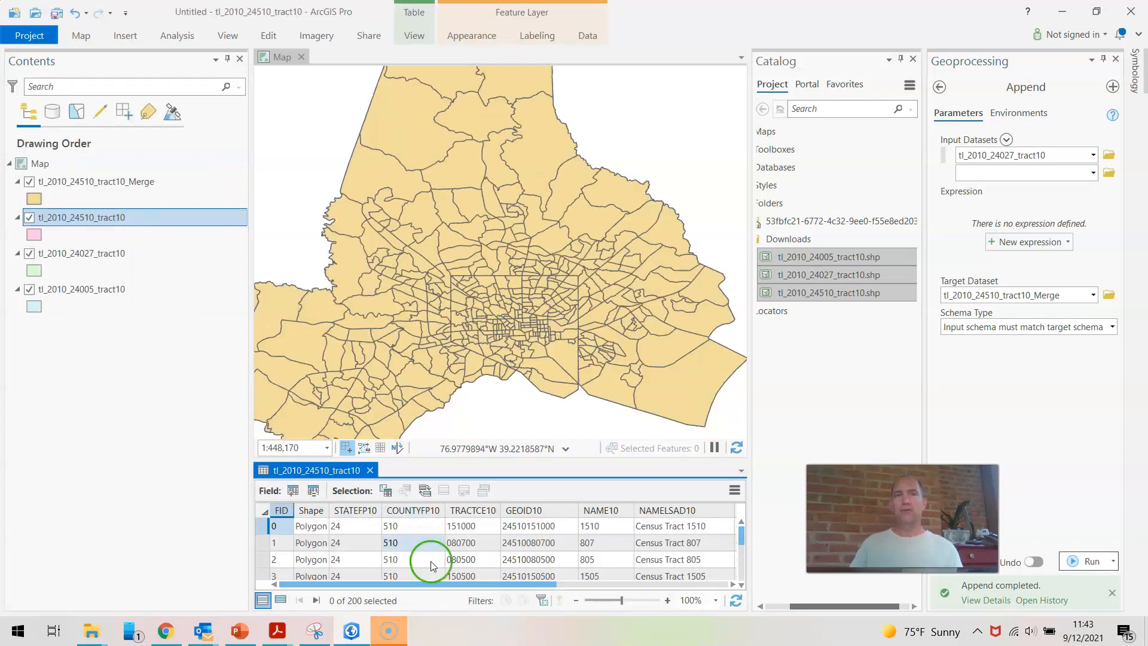
{"action": "left_click", "coordinate": [367, 605]}
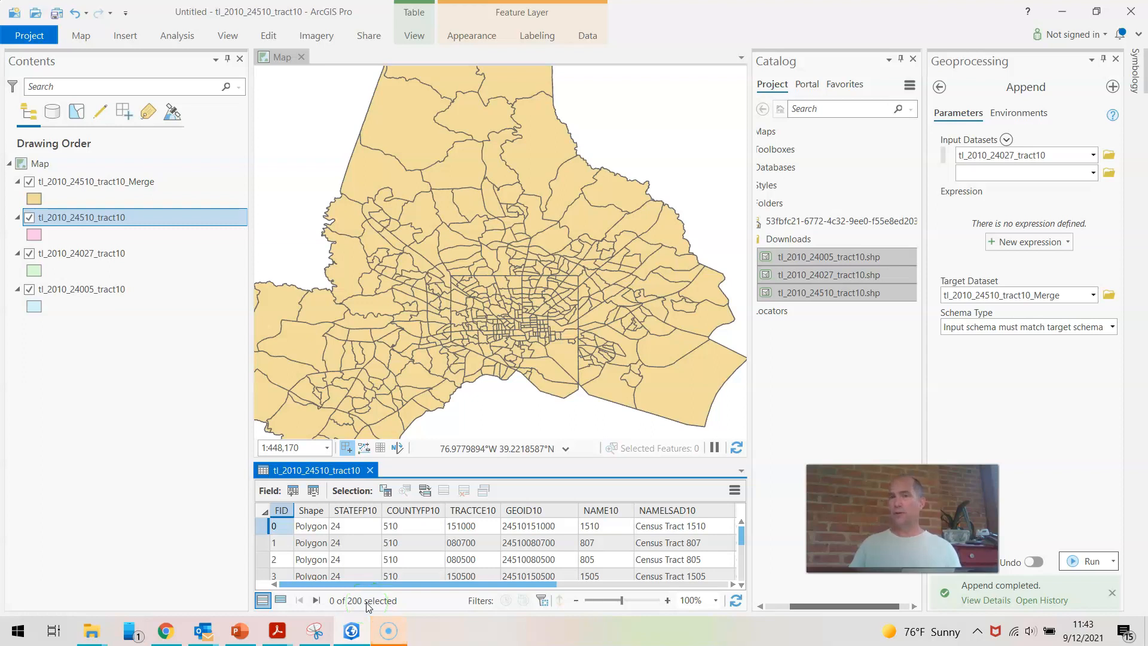
- Open the attribute table of tl_2010_24005_tract10 to check how many tracts it holds
{"action": "left_click", "coordinate": [168, 369]}
{"action": "left_click", "coordinate": [114, 255]}
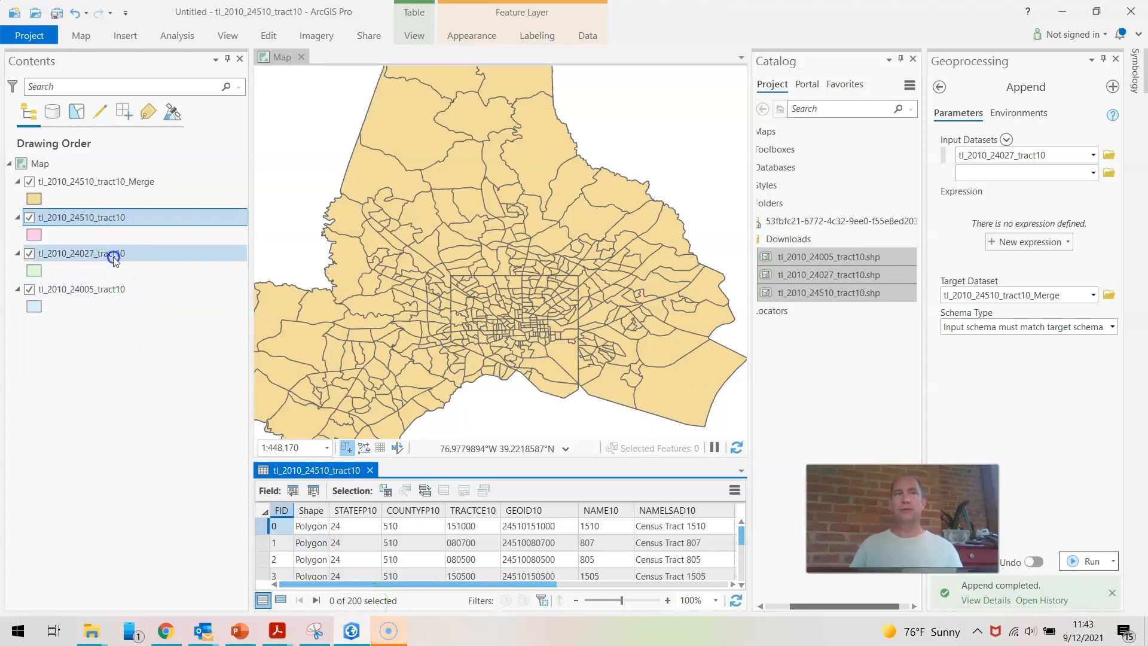
{"action": "left_click", "coordinate": [371, 603]}
{"action": "right_click", "coordinate": [129, 255]}
{"action": "right_click", "coordinate": [92, 293]}
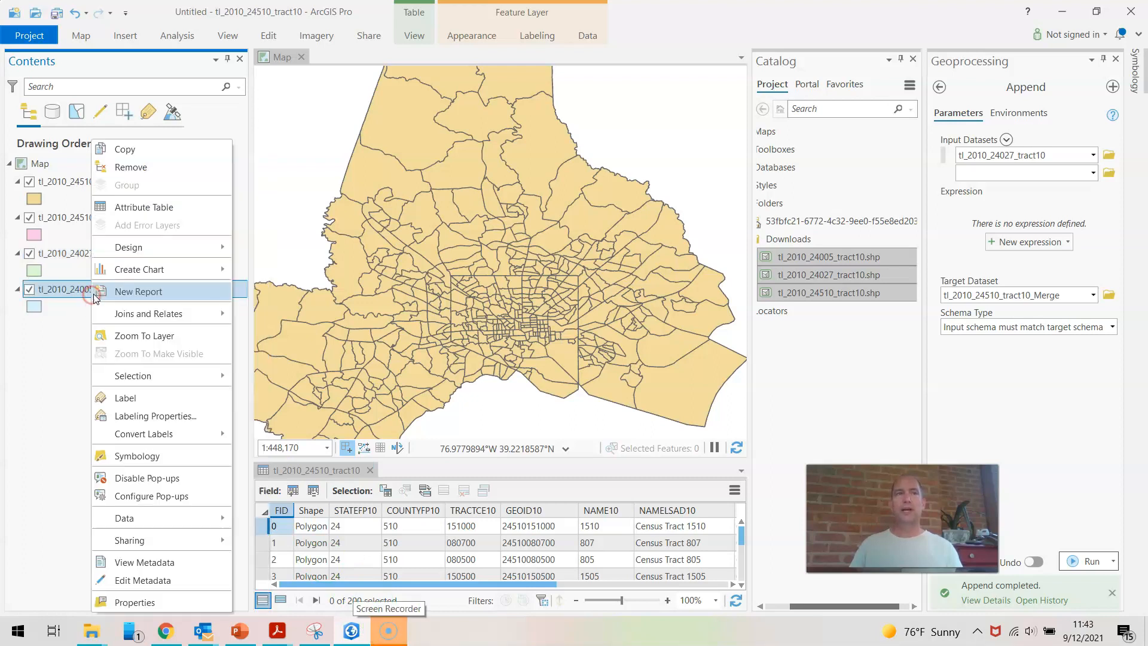
{"action": "left_click", "coordinate": [158, 213]}
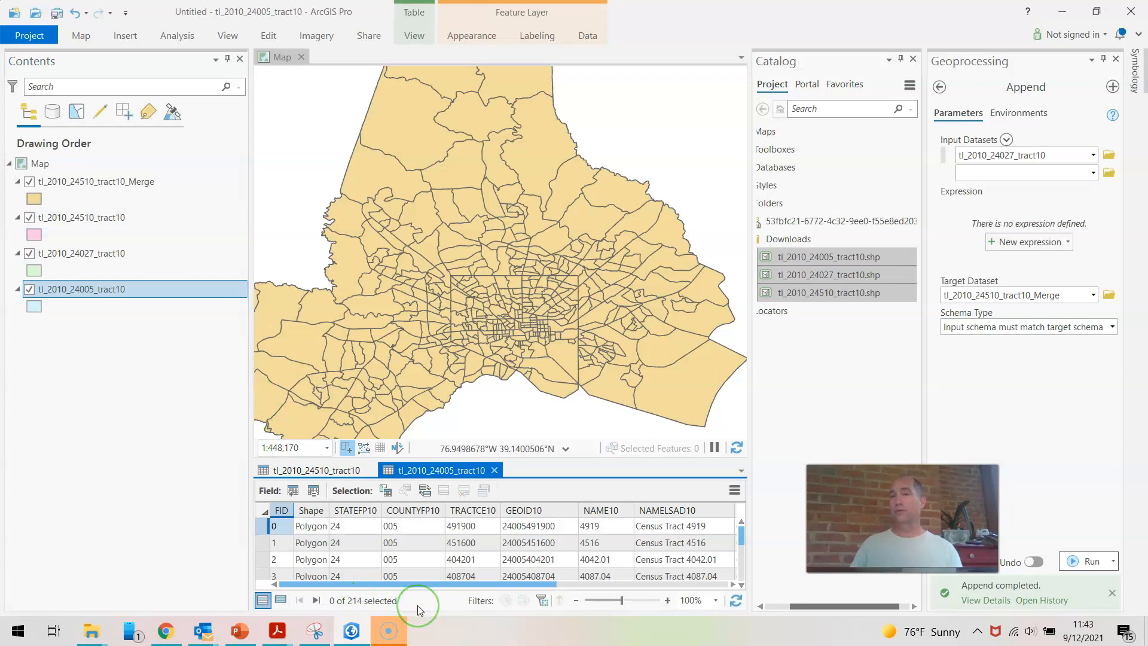
- Open the attribute table of tl_2010_24027_tract10 for its number of records
{"action": "left_click", "coordinate": [115, 256], "text": "ctrl"}
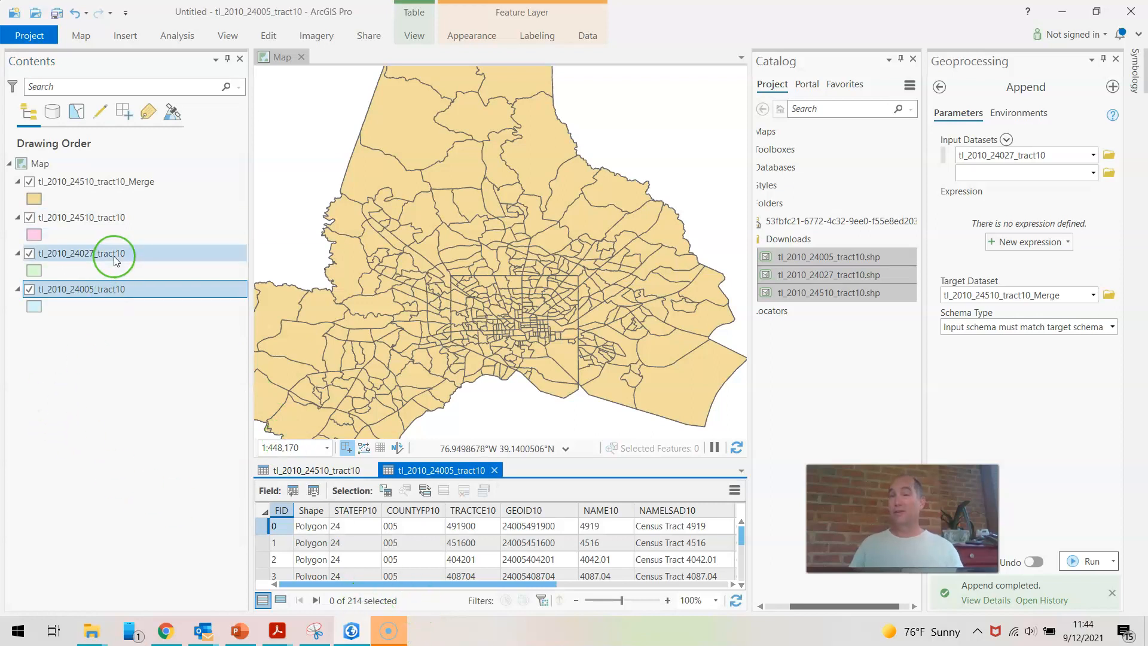
{"action": "right_click", "coordinate": [113, 257]}
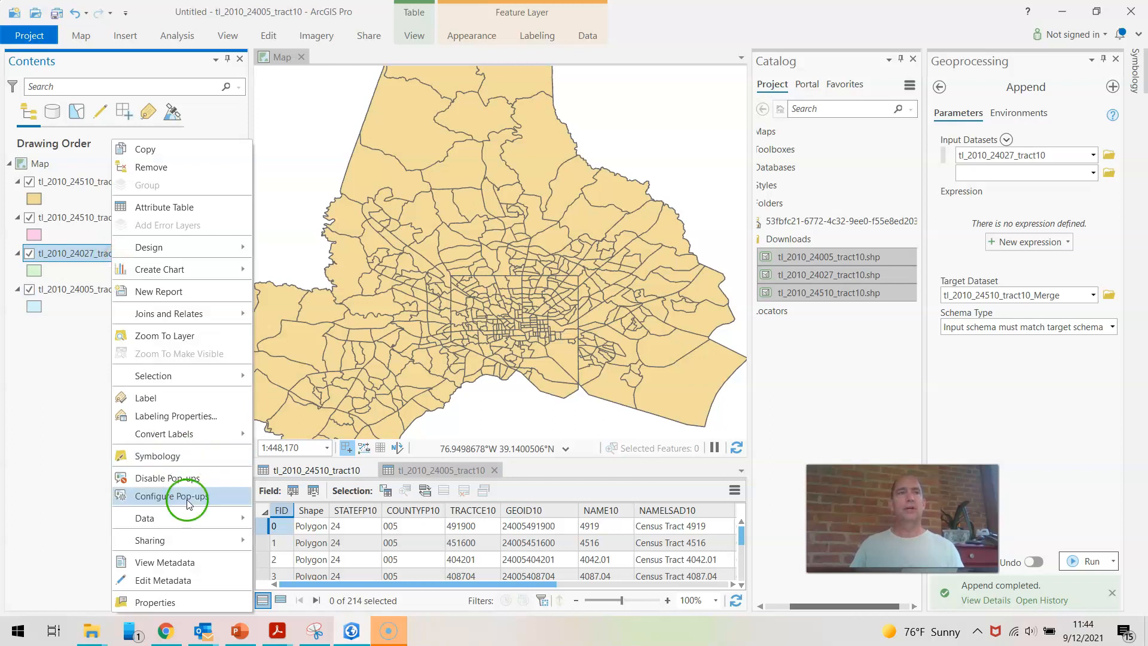
{"action": "left_click", "coordinate": [190, 208]}
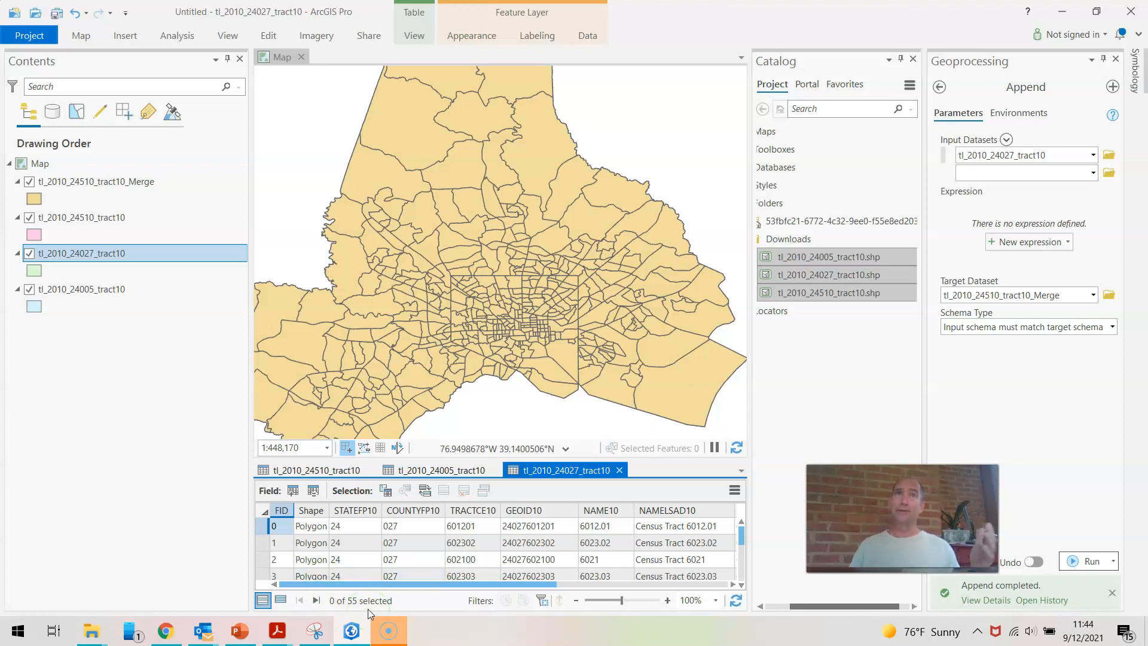
- Open the attribute table of tl_2010_24510_tract10_Merge and examine its record count, map extent and fields through Shape_Area
{"action": "right_click", "coordinate": [117, 181]}
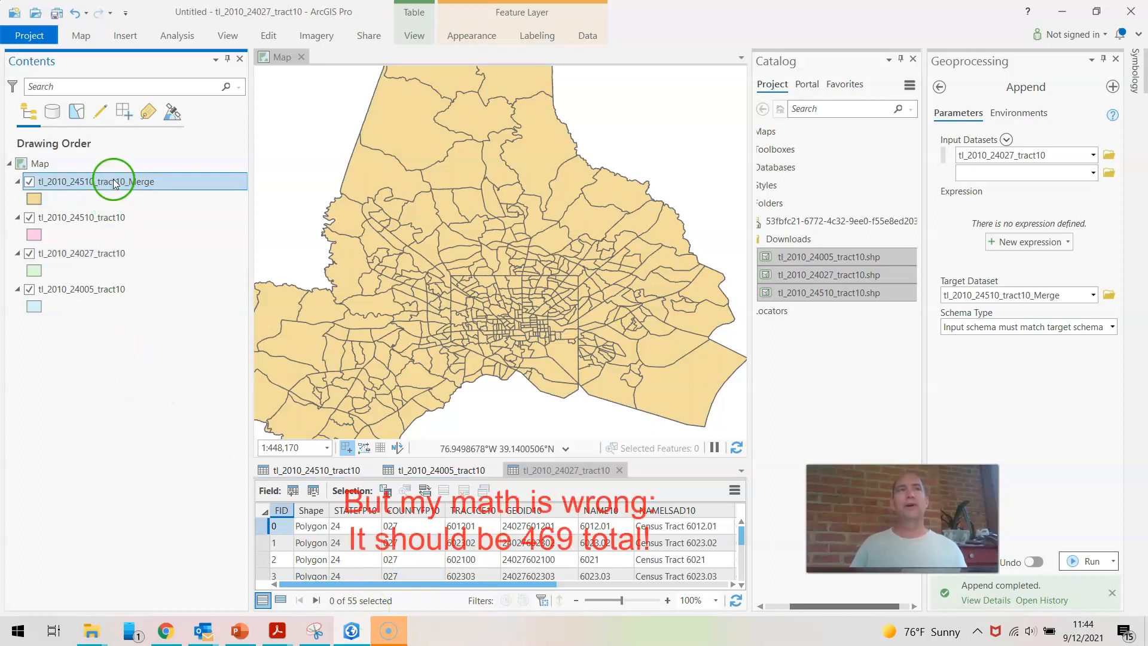
{"action": "left_click", "coordinate": [144, 210]}
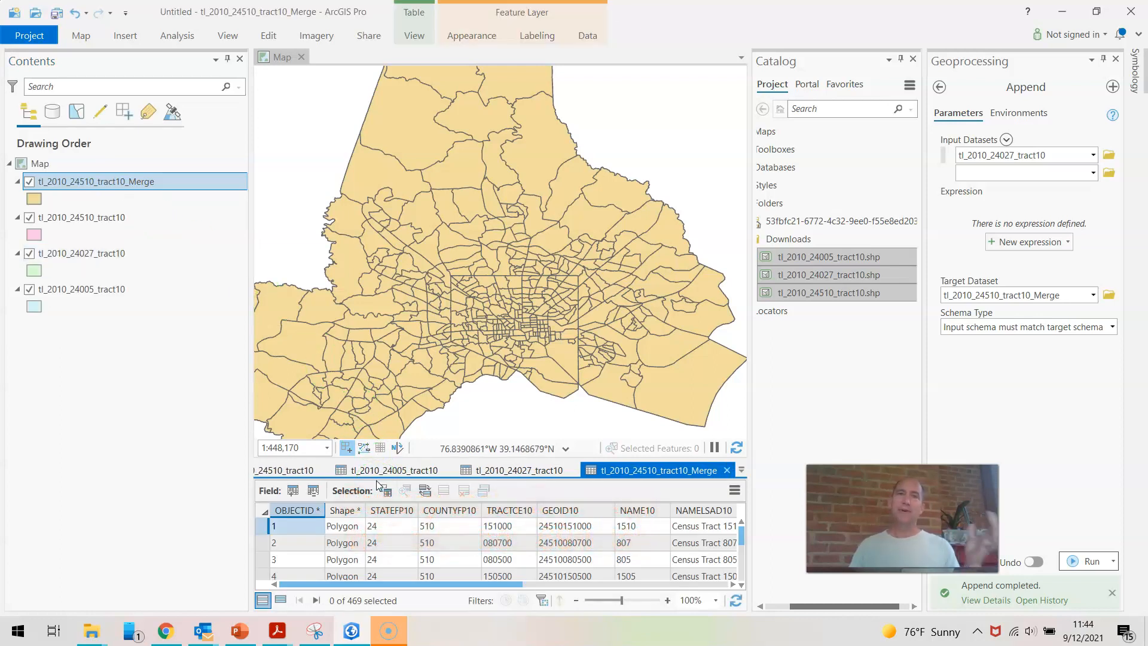
{"action": "left_click", "coordinate": [520, 340]}
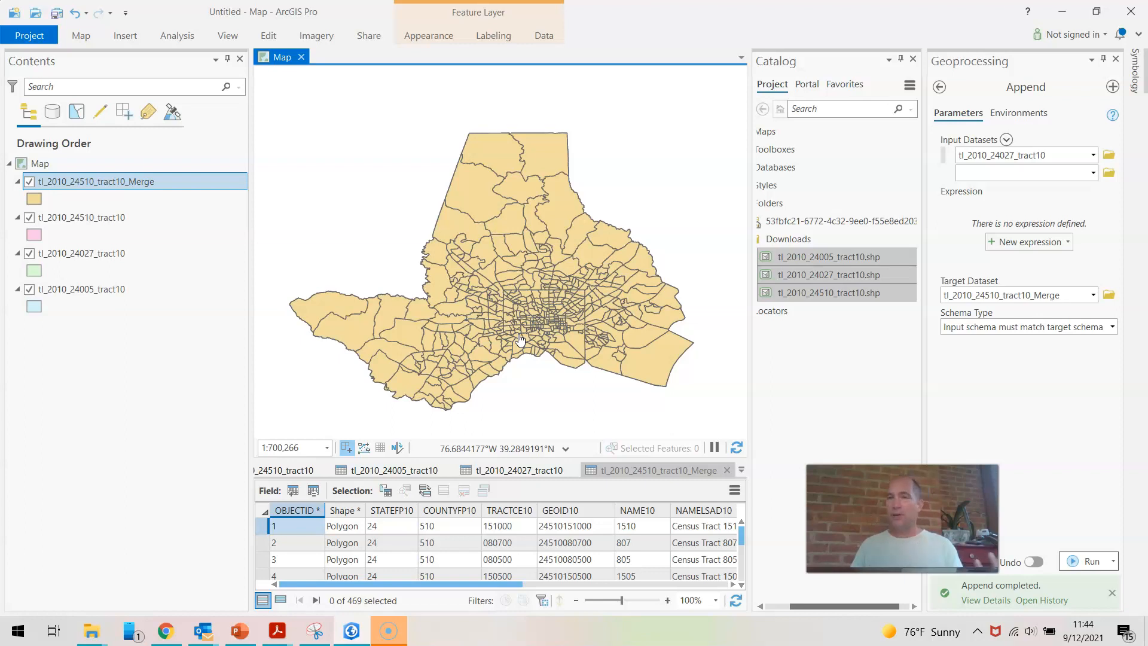
{"action": "left_click", "coordinate": [532, 346]}
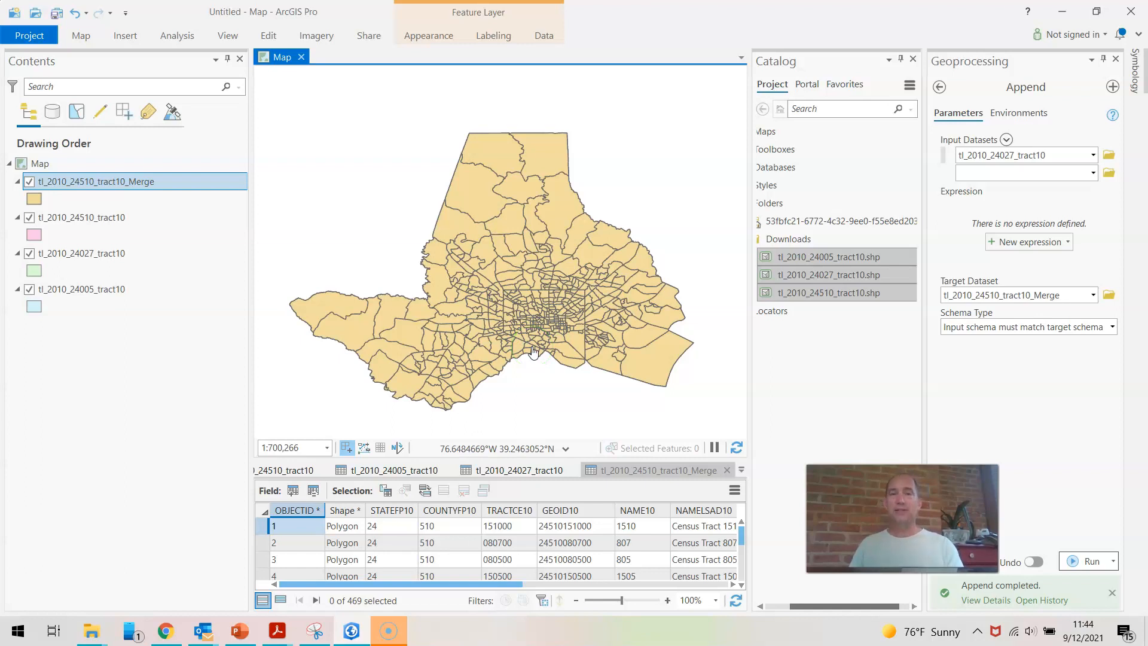
{"action": "left_click_drag", "start_coordinate": [512, 585], "coordinate": [748, 574]}
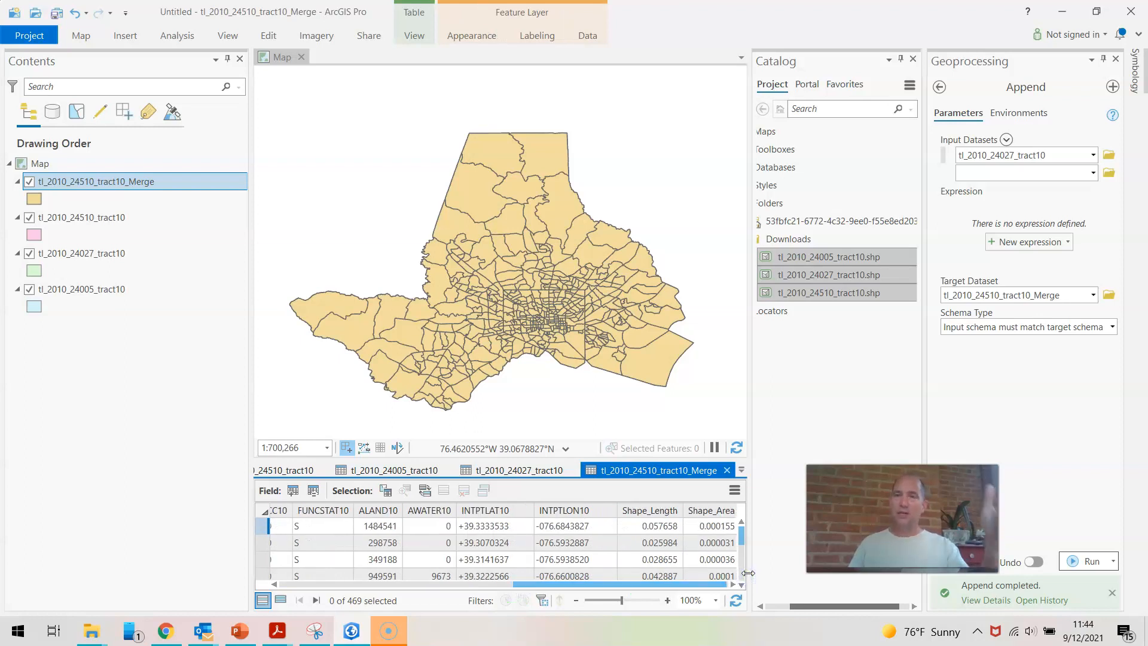
{"action": "left_click", "coordinate": [1077, 561]}
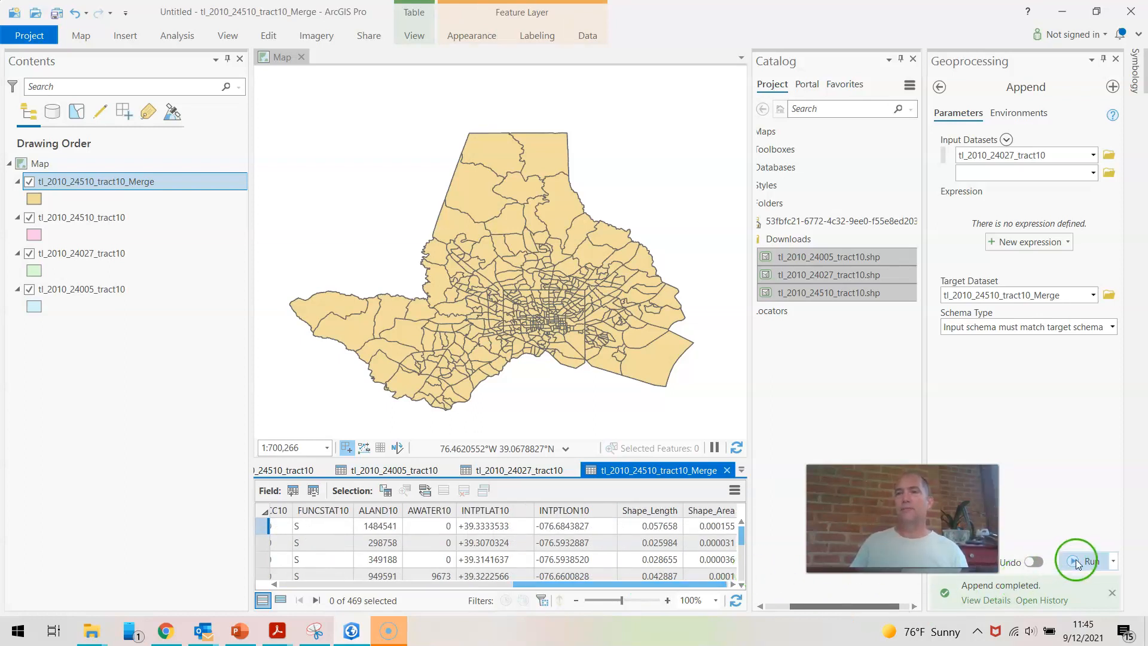